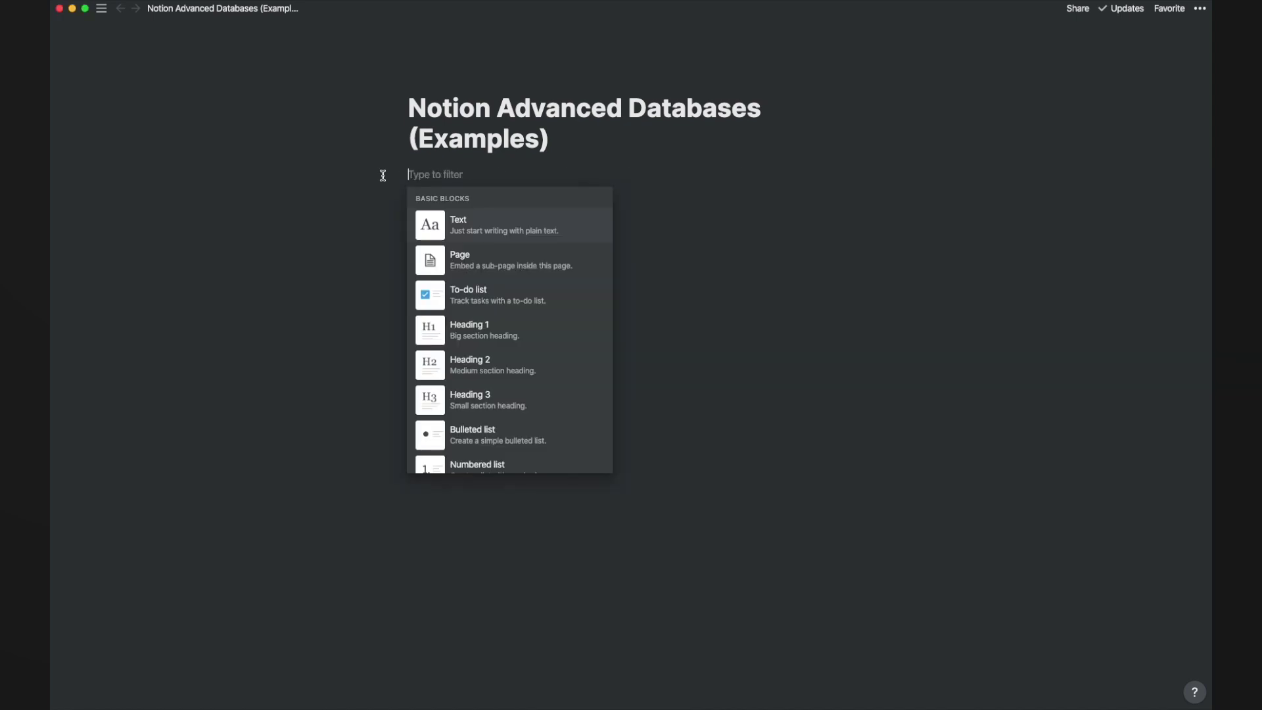
- Insert an inline table titled Ideas Database and rename its first columns Ideas and Completed
{"action": "left_click", "coordinate": [439, 228]}
{"action": "type", "text": "Ideas Database"}
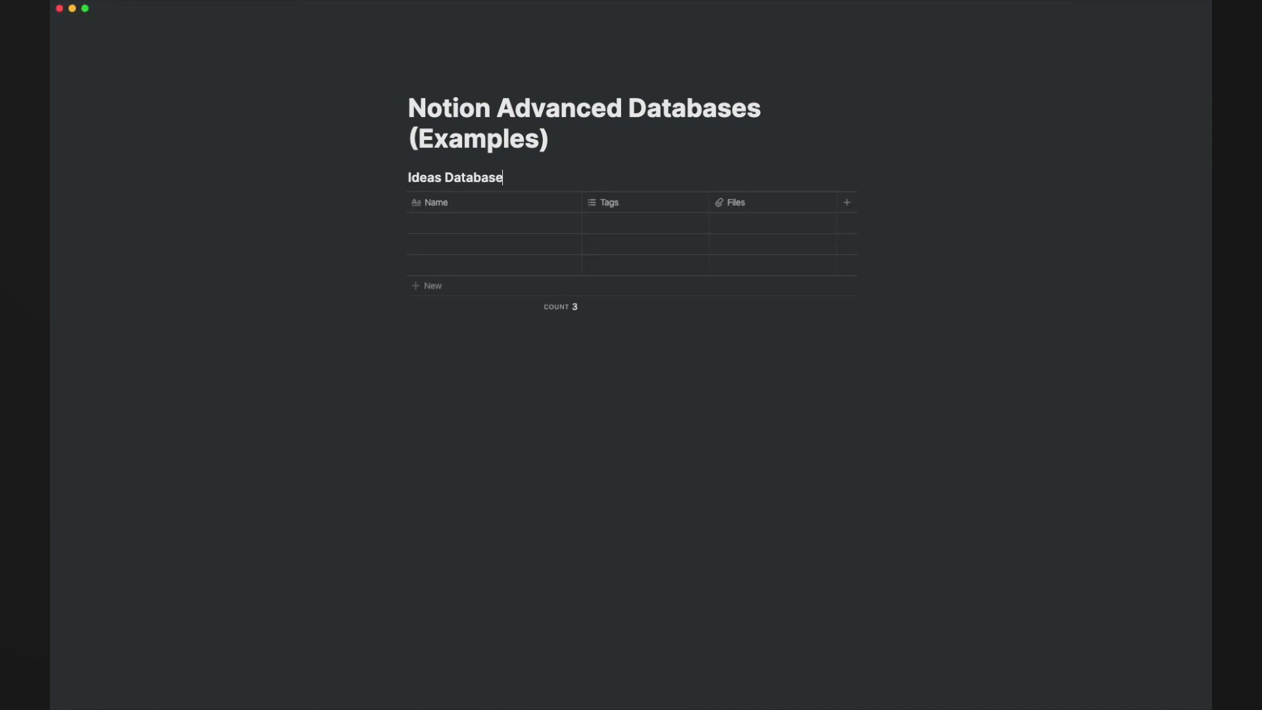
{"action": "left_click", "coordinate": [456, 201]}
{"action": "type", "text": "Ideas"}
{"action": "left_click", "coordinate": [605, 201]}
{"action": "type", "text": "Completed"}
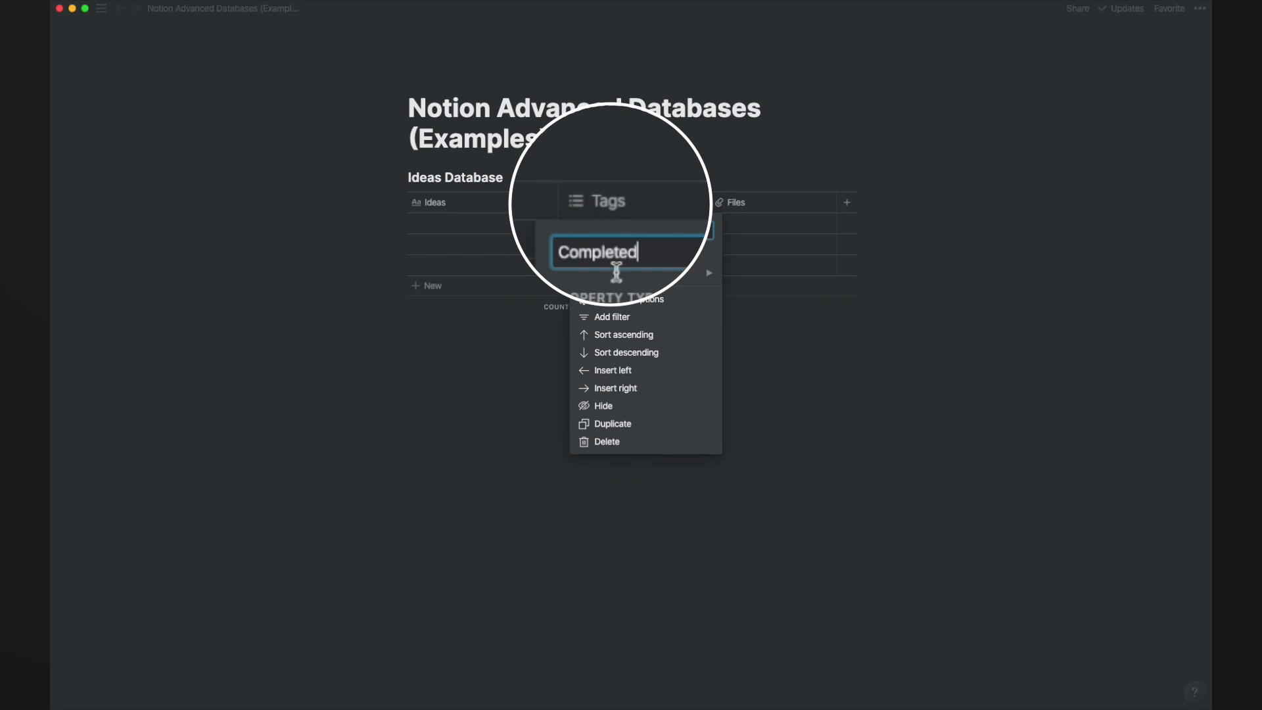
- Make Completed a rollup and turn the Files column into a rollup named Savings / (Overrun) $
{"action": "mouse_move", "coordinate": [658, 273]}
{"action": "left_click", "coordinate": [756, 359]}
{"action": "left_click", "coordinate": [743, 202]}
{"action": "mouse_move", "coordinate": [789, 273]}
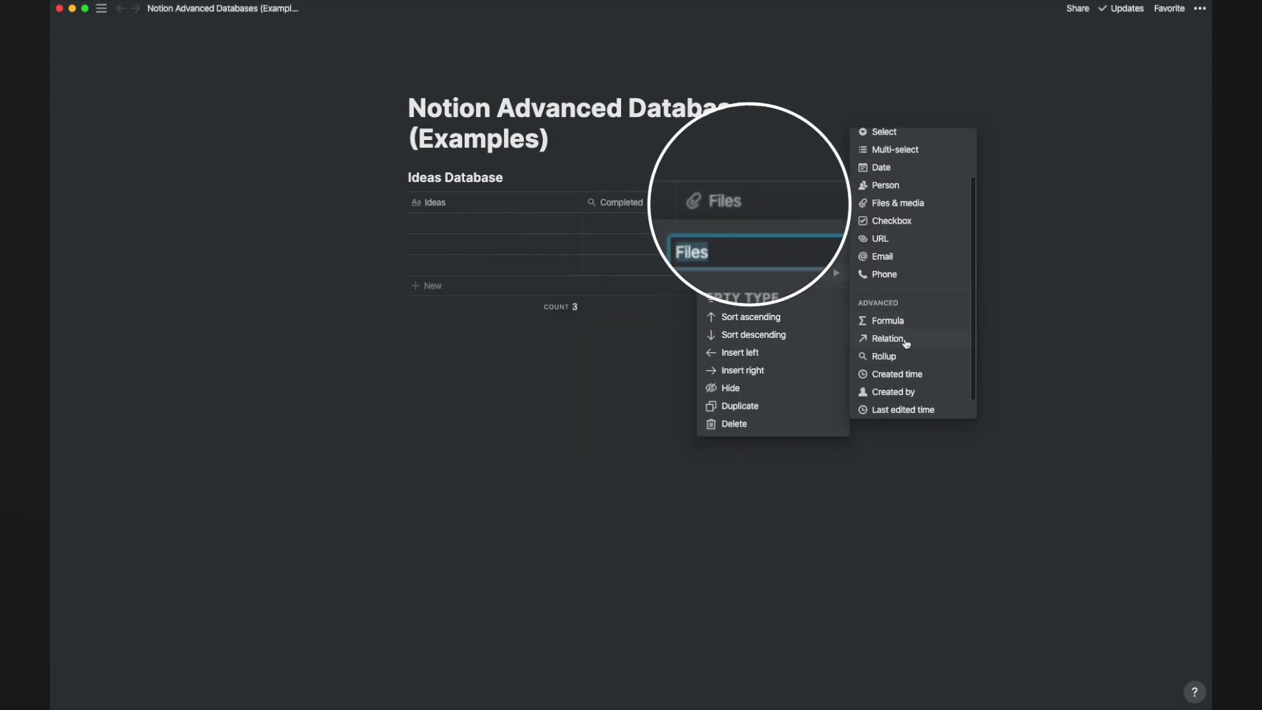
{"action": "left_click", "coordinate": [894, 356]}
{"action": "type", "text": "Savings / (O"}
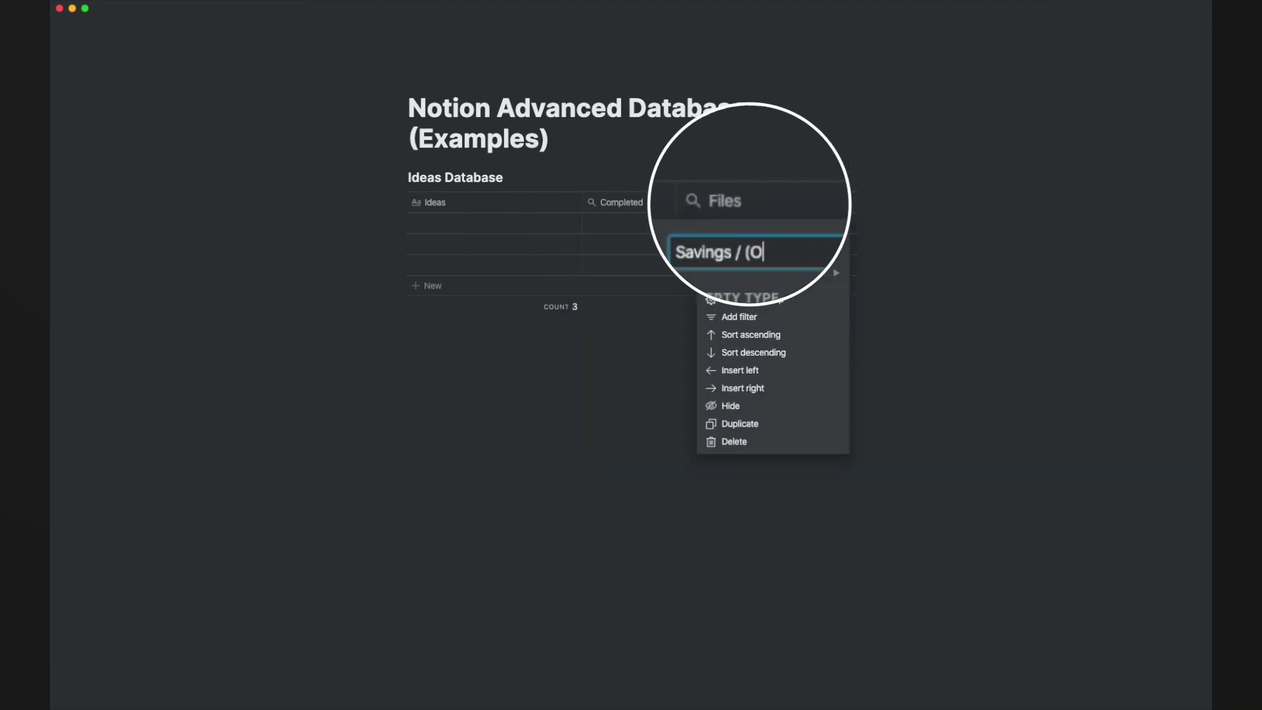
{"action": "type", "text": "verrun) $"}
{"action": "key", "text": "Return"}
- Add a Project Status (R-A-G) rollup column and a Projects relation column
{"action": "left_click", "coordinate": [855, 204]}
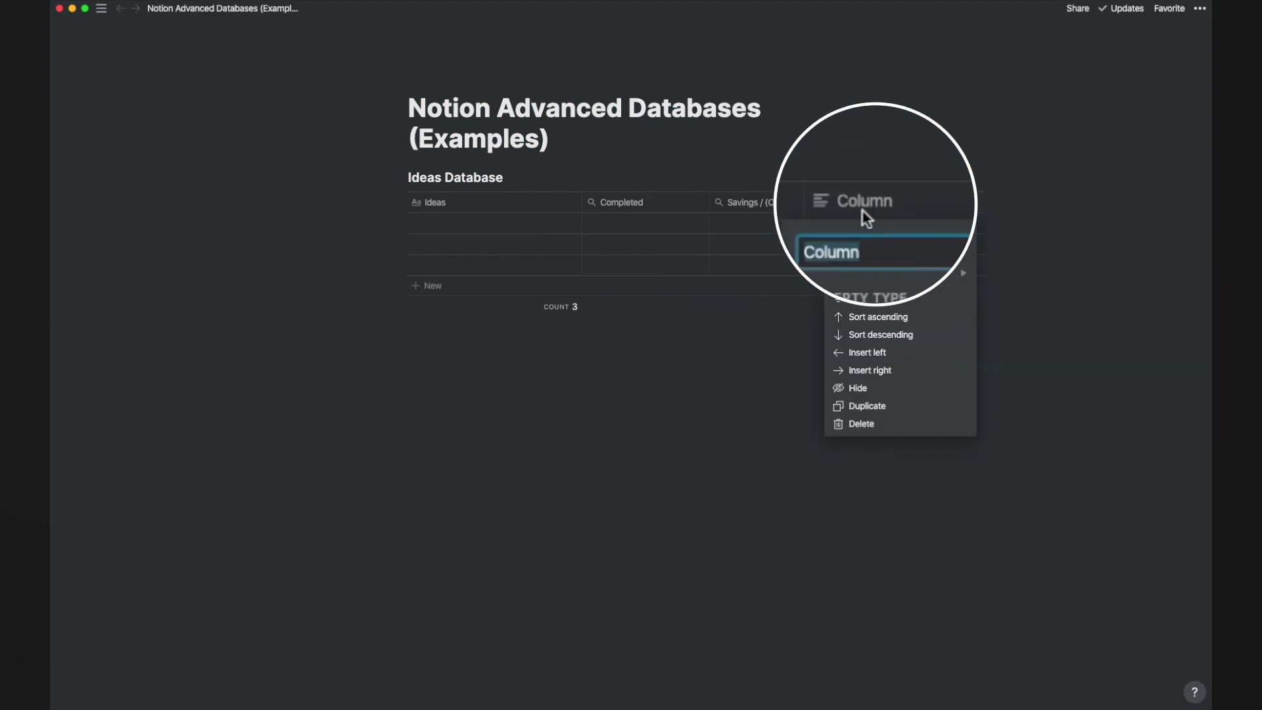
{"action": "type", "text": "Project Status (R-A-G)"}
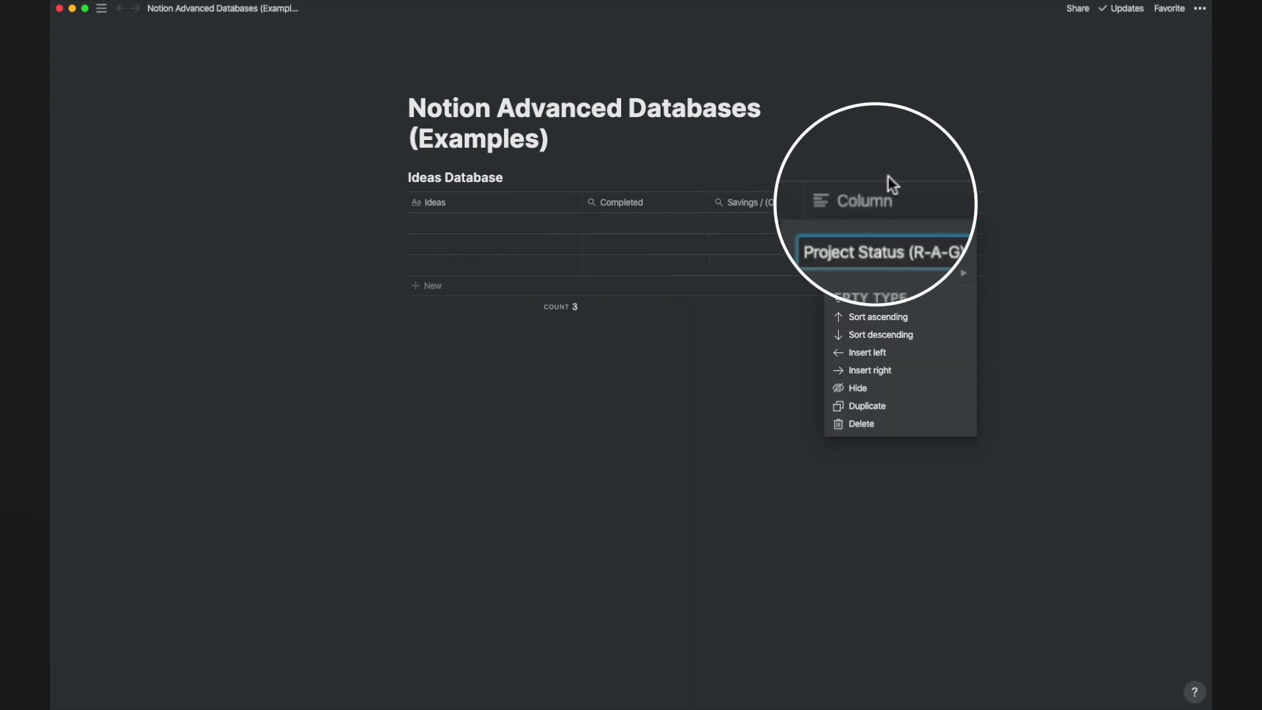
{"action": "left_click", "coordinate": [1024, 406]}
{"action": "left_click", "coordinate": [958, 207]}
{"action": "type", "text": "Projects"}
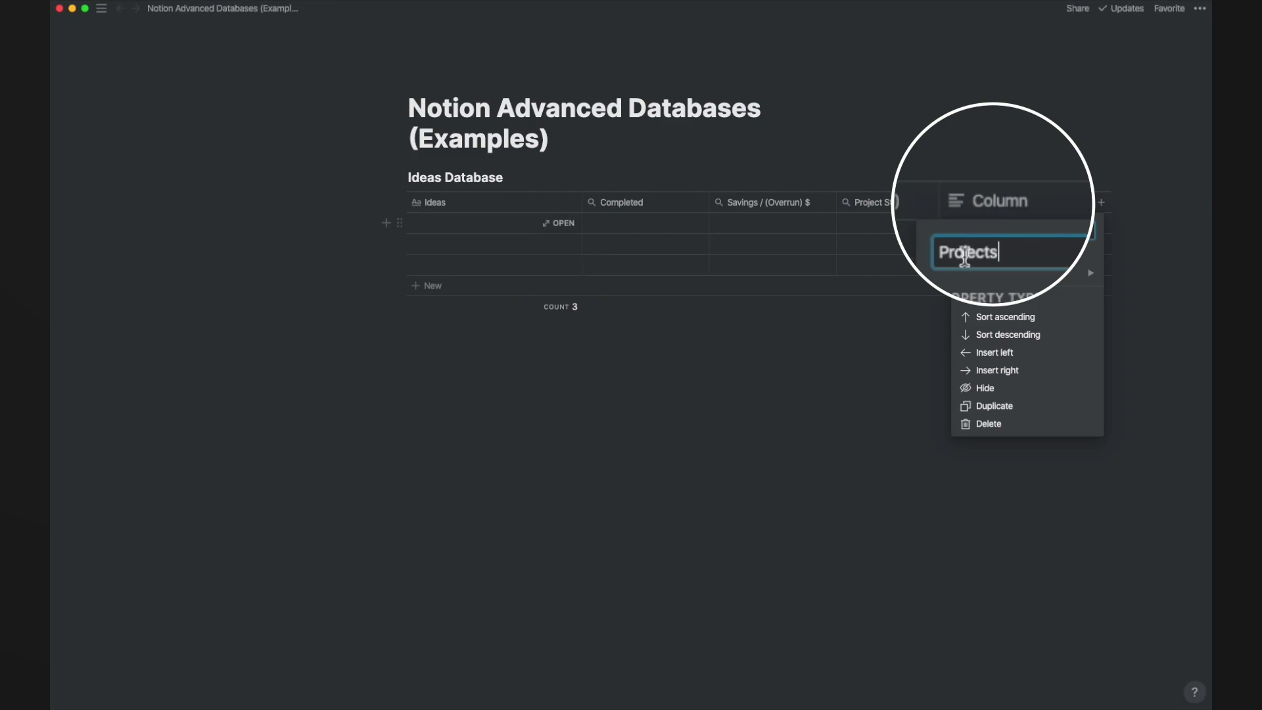
{"action": "left_click", "coordinate": [986, 274]}
{"action": "left_click", "coordinate": [864, 344]}
{"action": "left_click", "coordinate": [680, 398]}
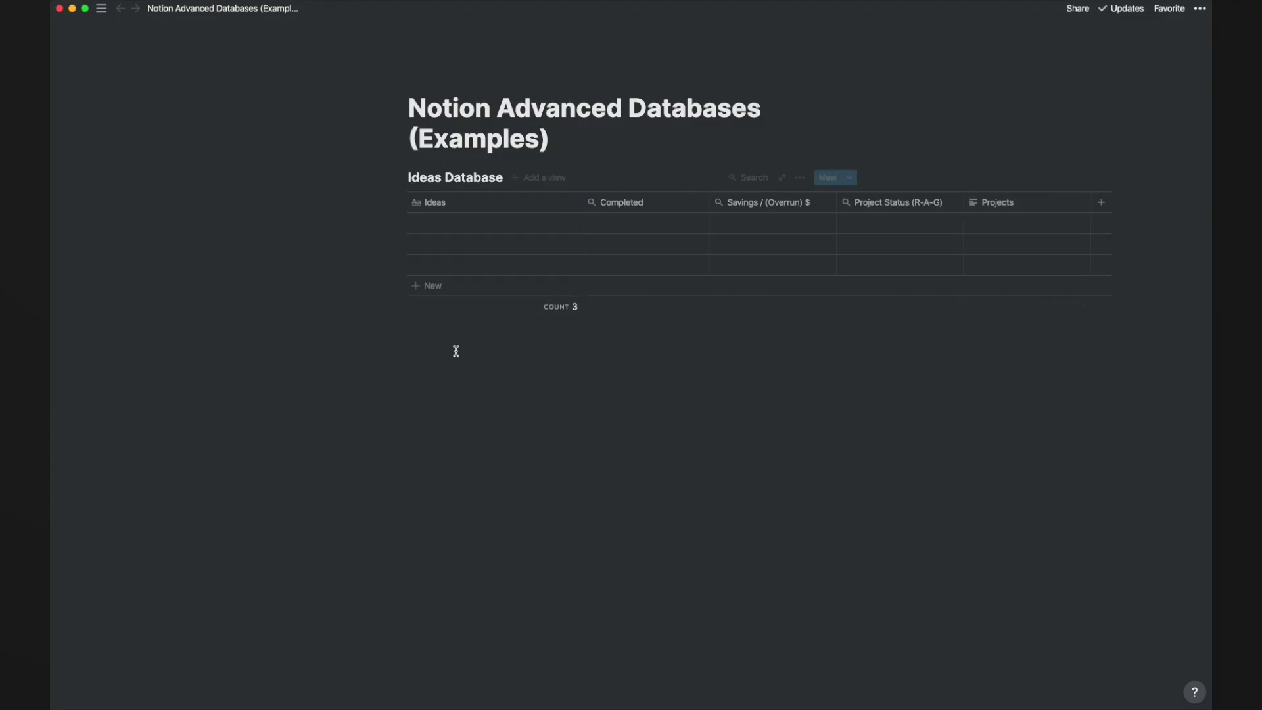
- Enter idea rows Kitchen, Bathroom, Lawn and start Upgrade the Front Door Area
{"action": "left_click", "coordinate": [425, 220]}
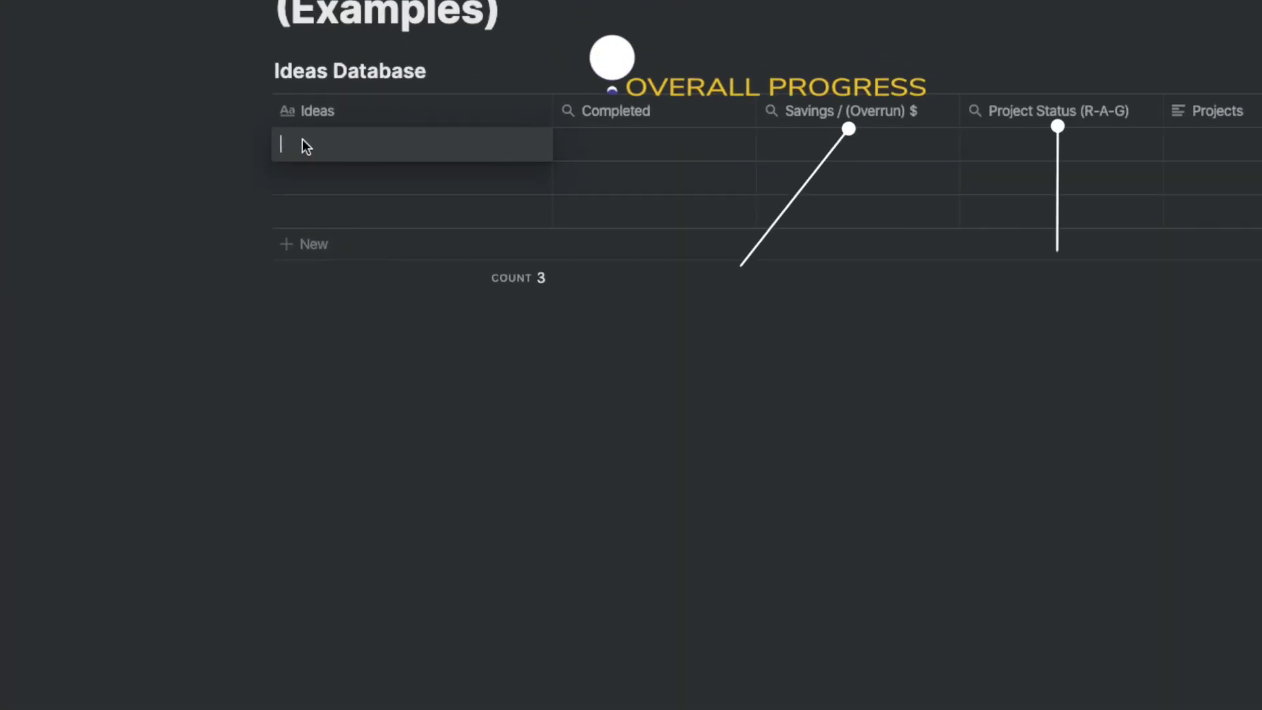
{"action": "type", "text": "Kitchen"}
{"action": "key", "text": "Return"}
{"action": "left_click", "coordinate": [302, 184]}
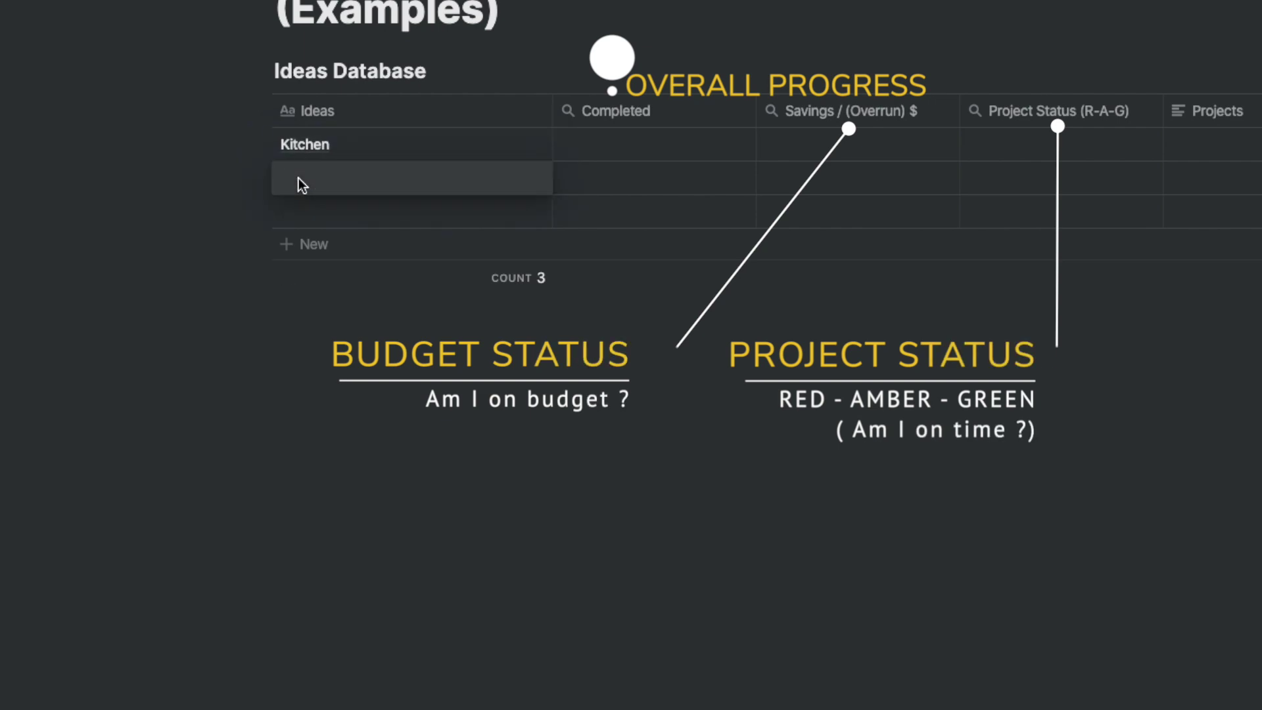
{"action": "key", "text": "Return"}
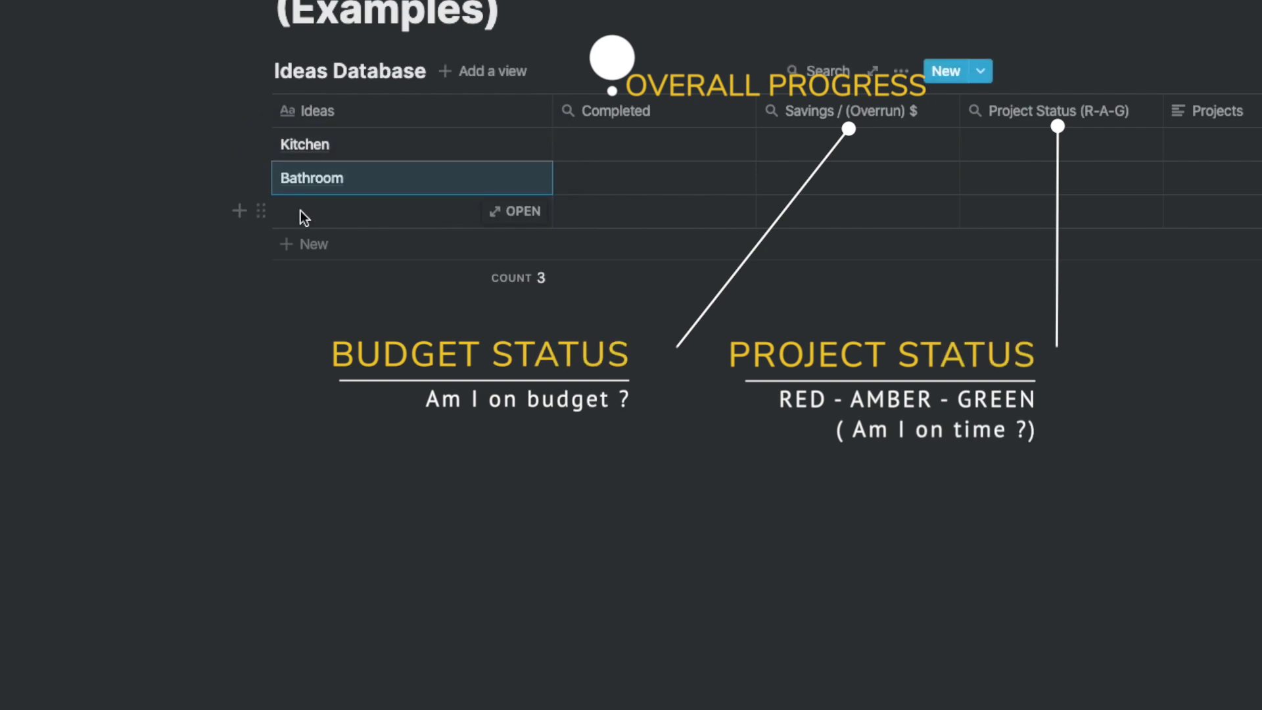
{"action": "left_click", "coordinate": [304, 216]}
{"action": "type", "text": "Lawn"}
{"action": "key", "text": "Return"}
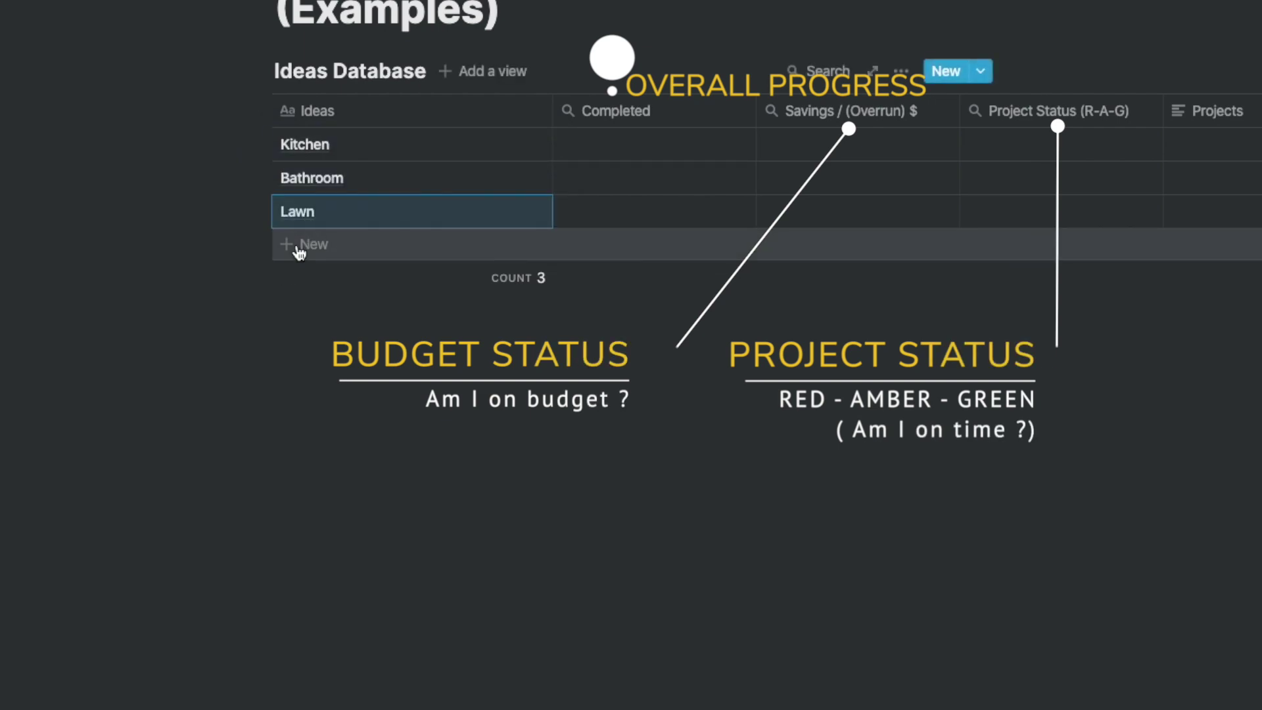
{"action": "left_click", "coordinate": [297, 244]}
{"action": "type", "text": "Upgro"}
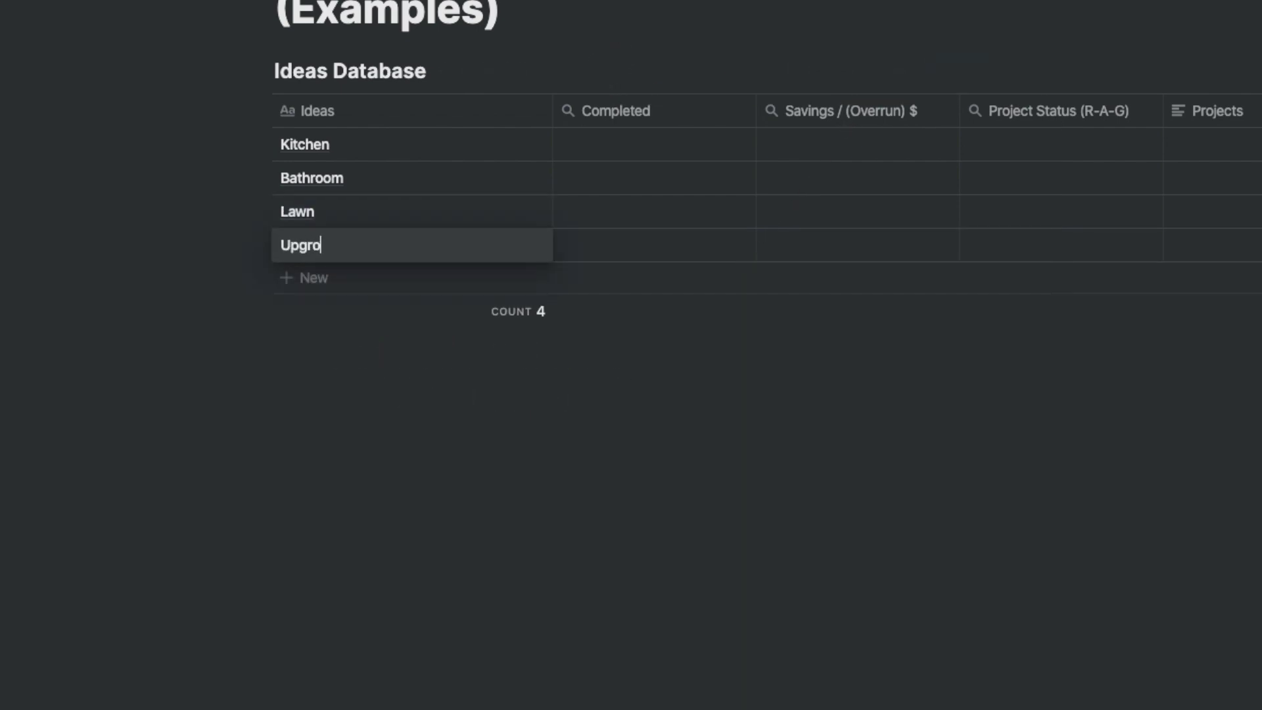
{"action": "type", "text": "de the Front Door Area"}
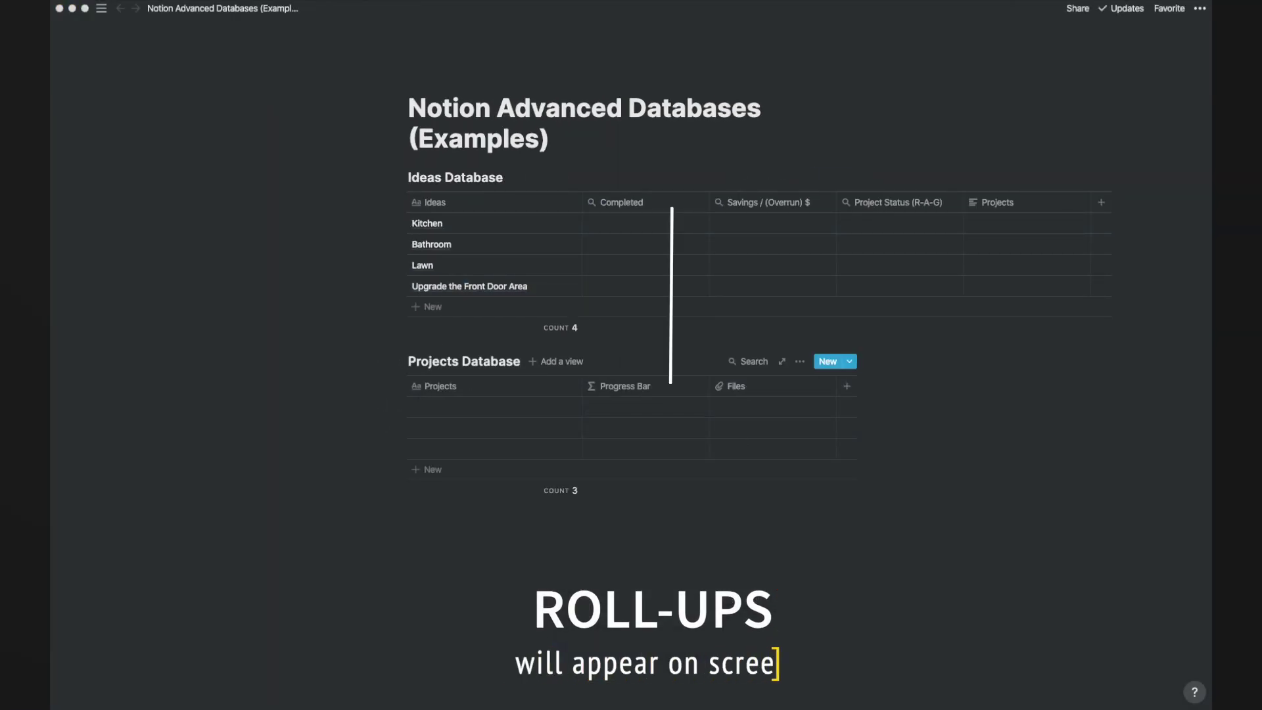
- Add Actual and Savings / (Overrun) columns to the Projects table and relate it to the Ideas database
{"action": "left_click", "coordinate": [733, 386]}
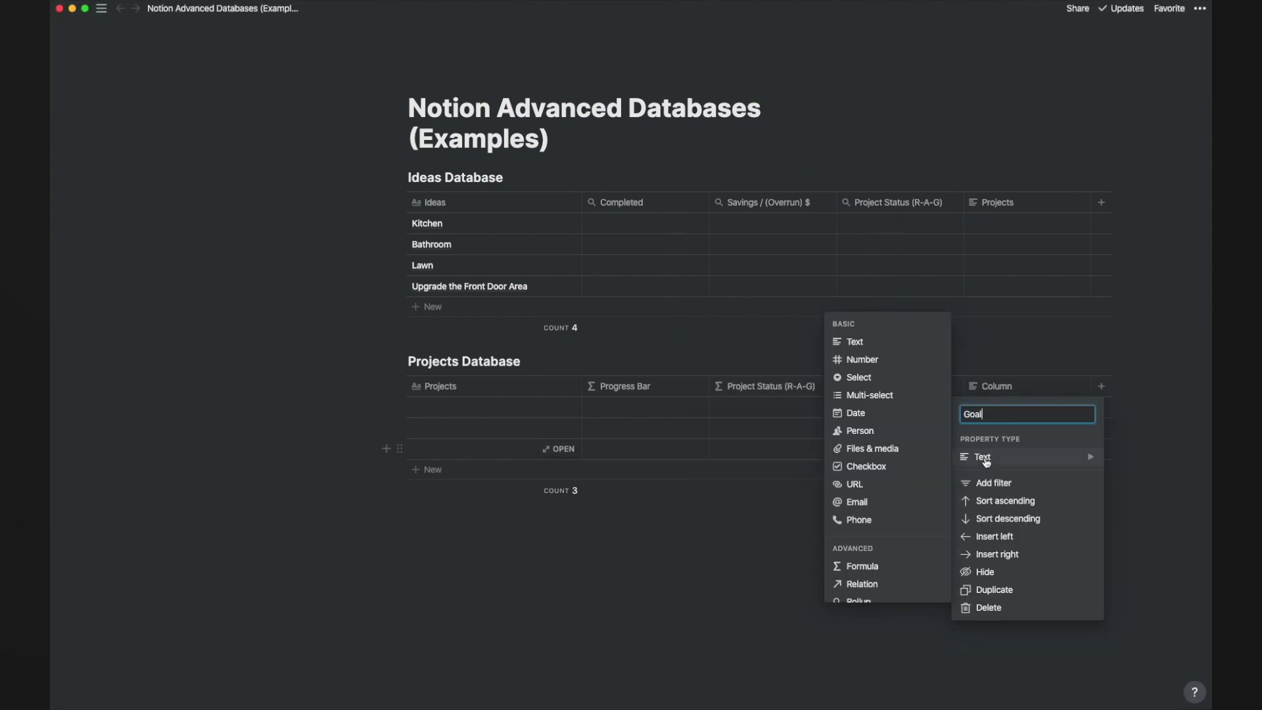
{"action": "left_click", "coordinate": [1103, 385]}
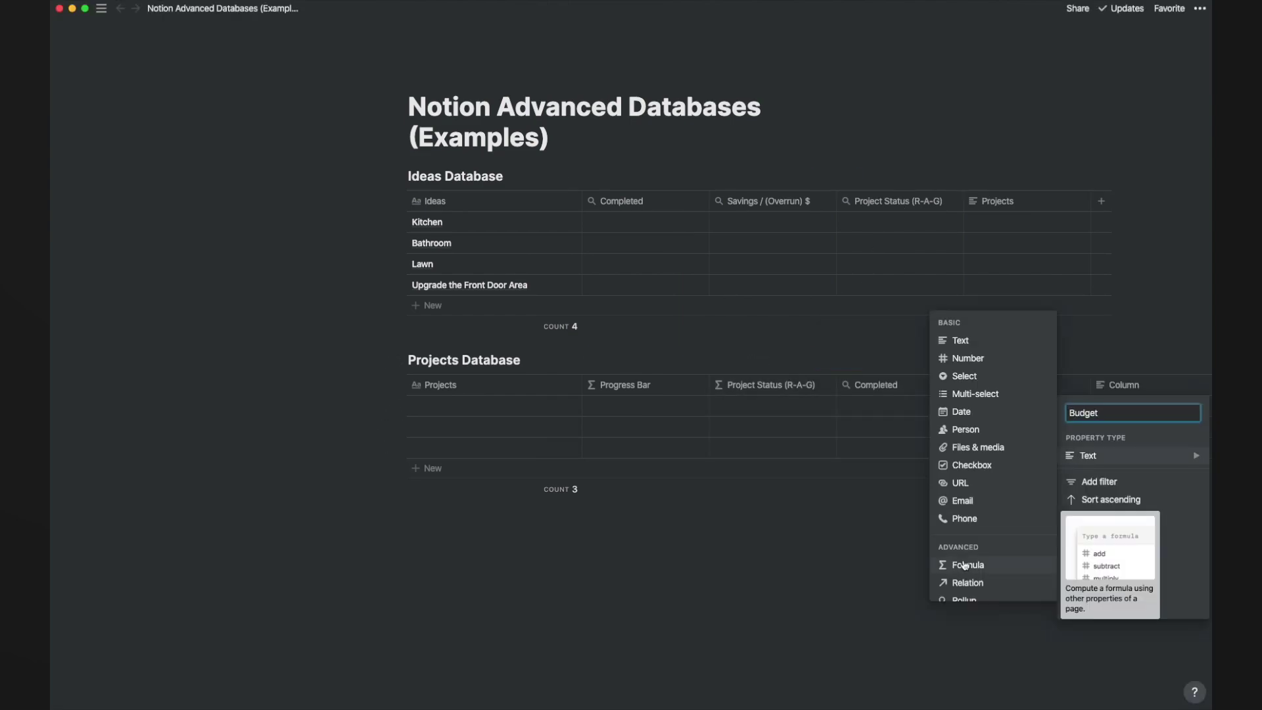
{"action": "left_click", "coordinate": [997, 386]}
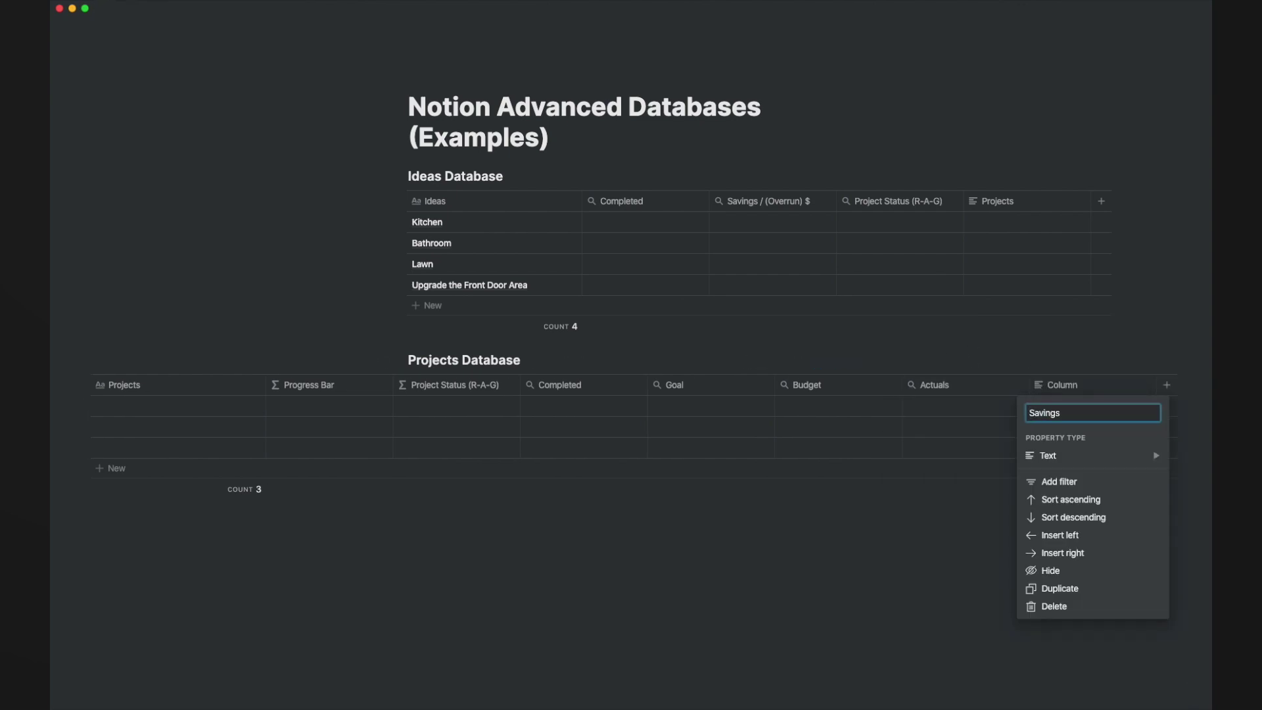
{"action": "type", "text": "/ (Overrun) $"}
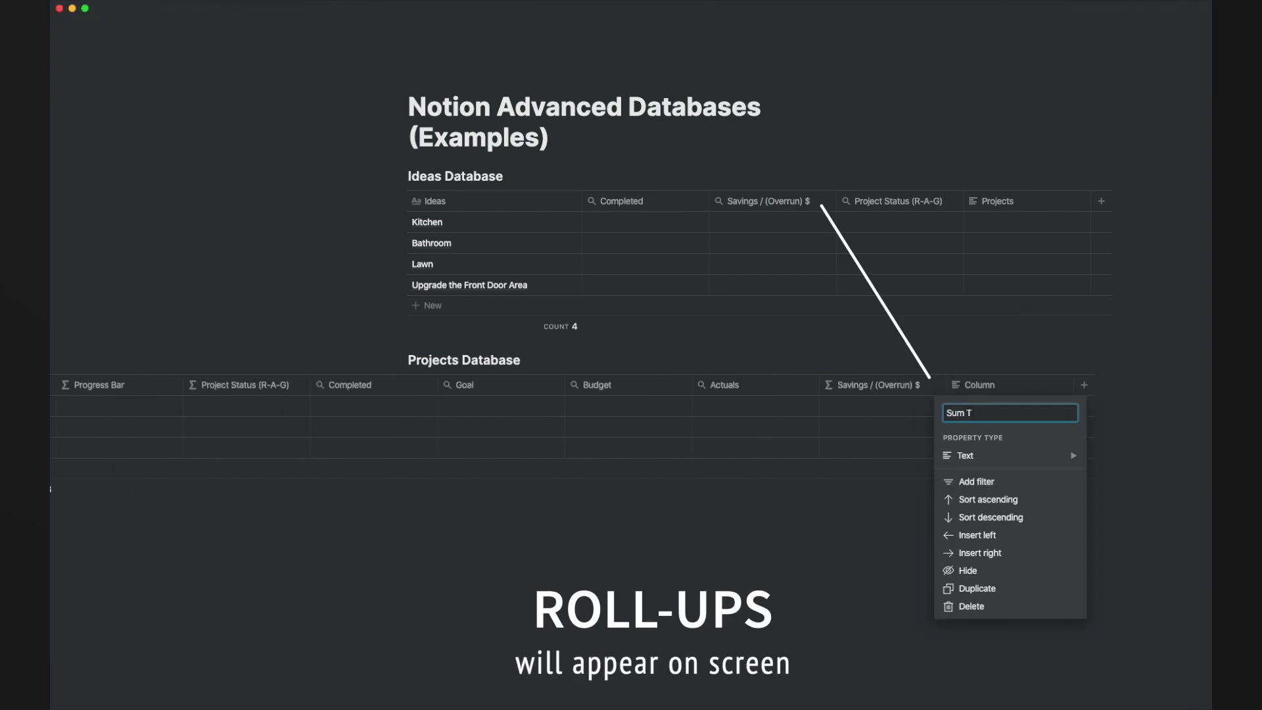
{"action": "left_click", "coordinate": [986, 456]}
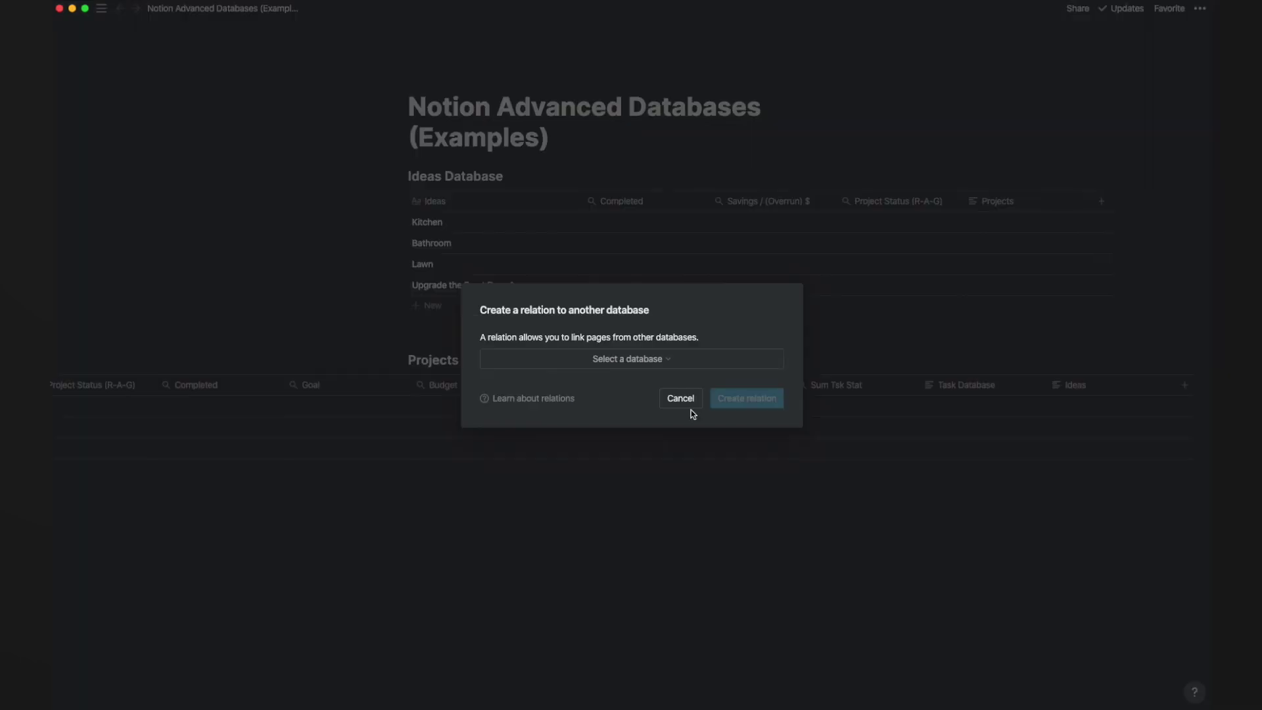
{"action": "left_click", "coordinate": [628, 358]}
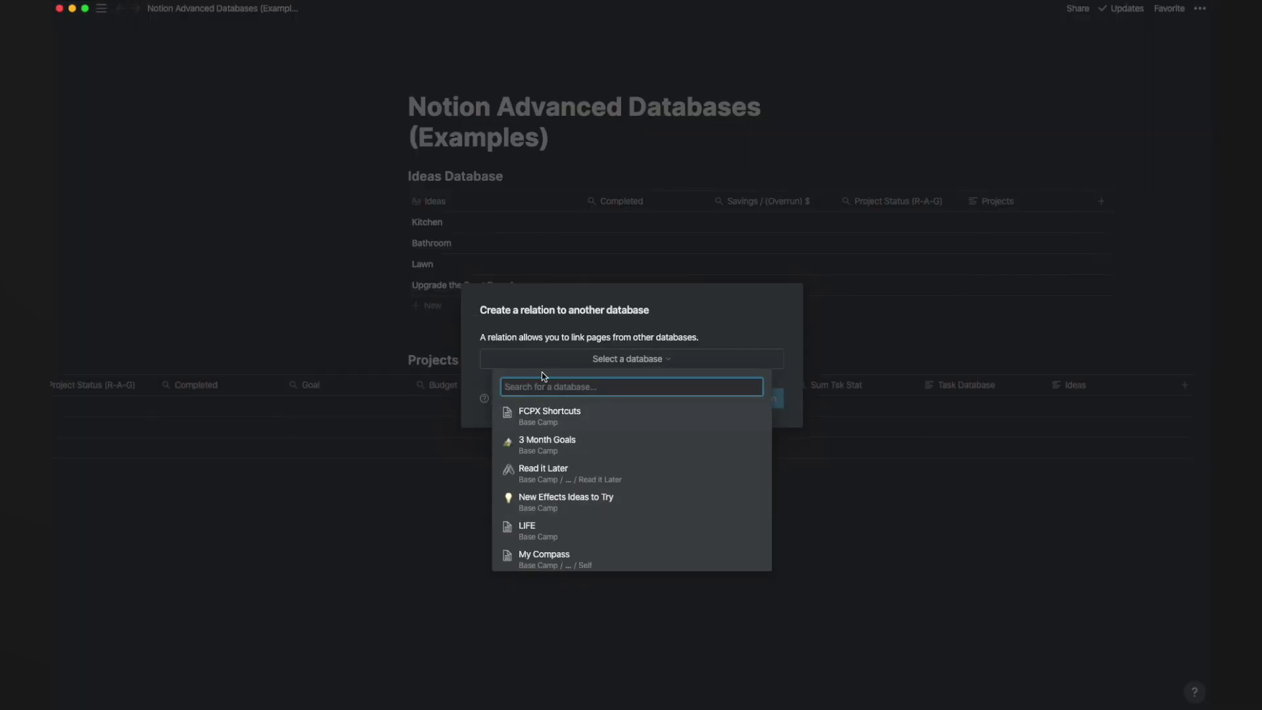
{"action": "left_click", "coordinate": [555, 451]}
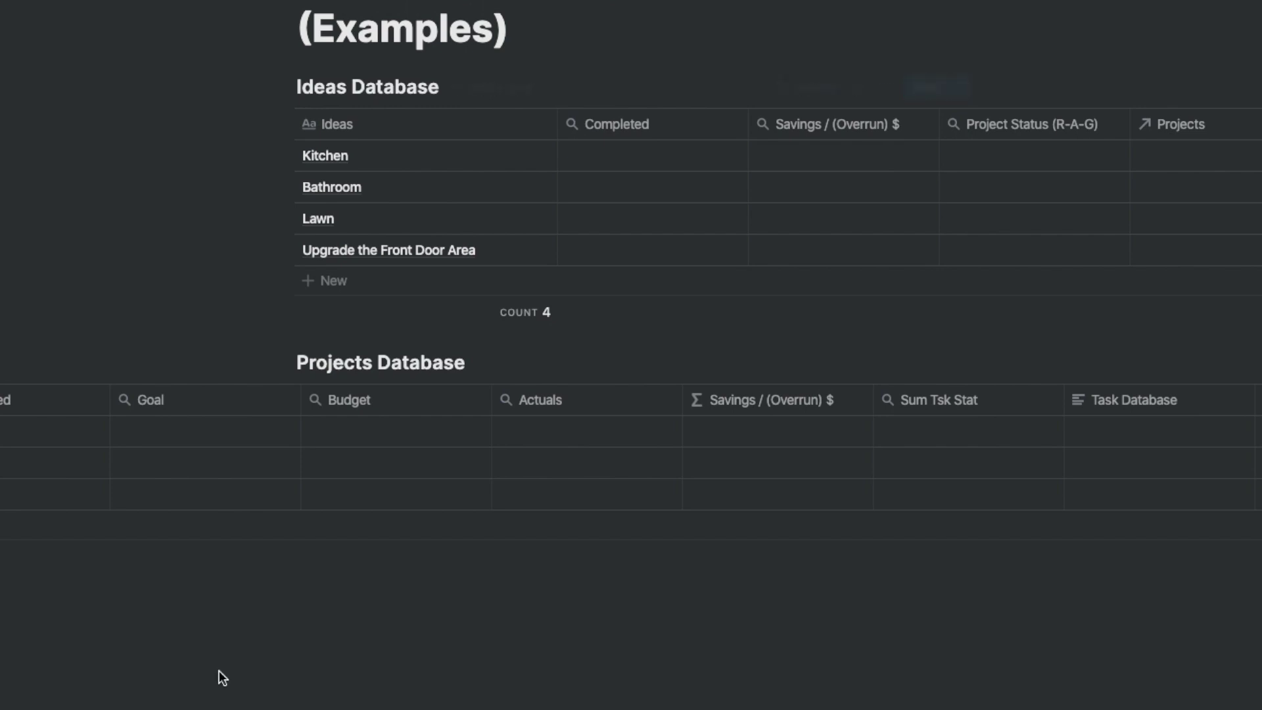
- Enter project rows Kitchen Layout, Lighting Requirements and Kitchen Cabinets
{"action": "scroll", "coordinate": [503, 506], "scroll_direction": "left", "scroll_amount": 10}
{"action": "left_click", "coordinate": [198, 438]}
{"action": "type", "text": "Kitchen Layout"}
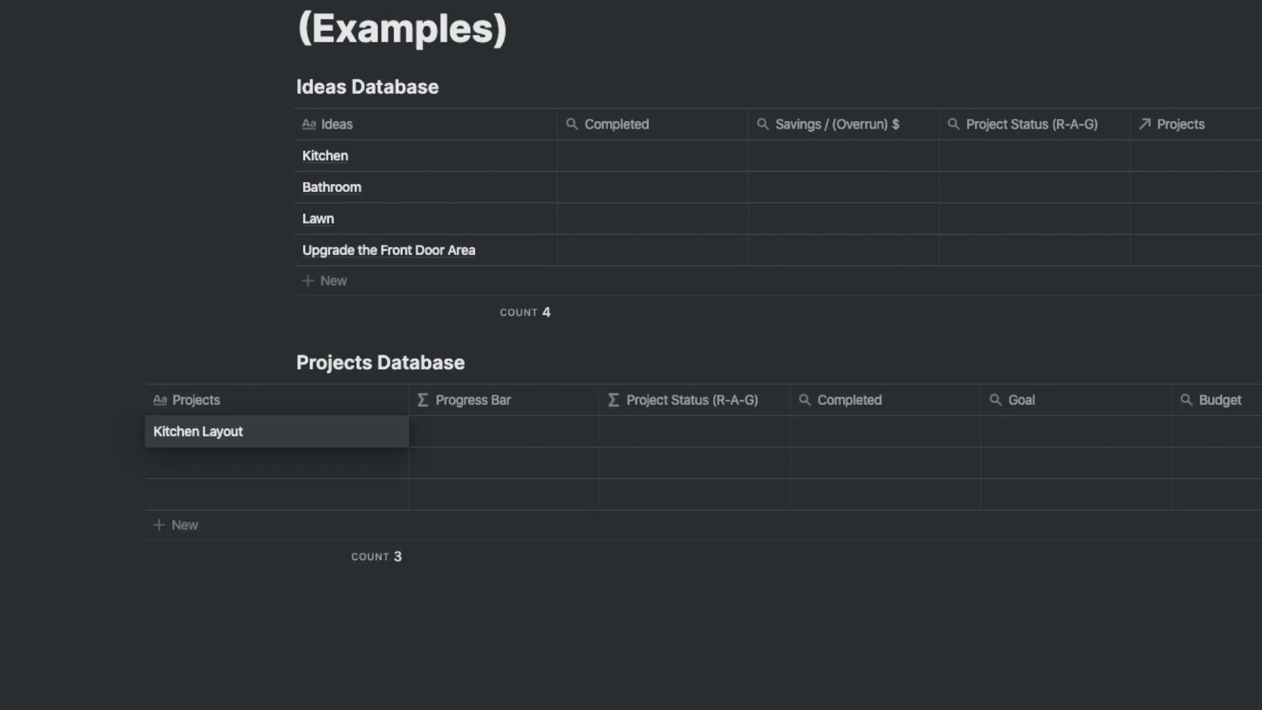
{"action": "key", "text": "Escape"}
{"action": "left_click", "coordinate": [255, 464]}
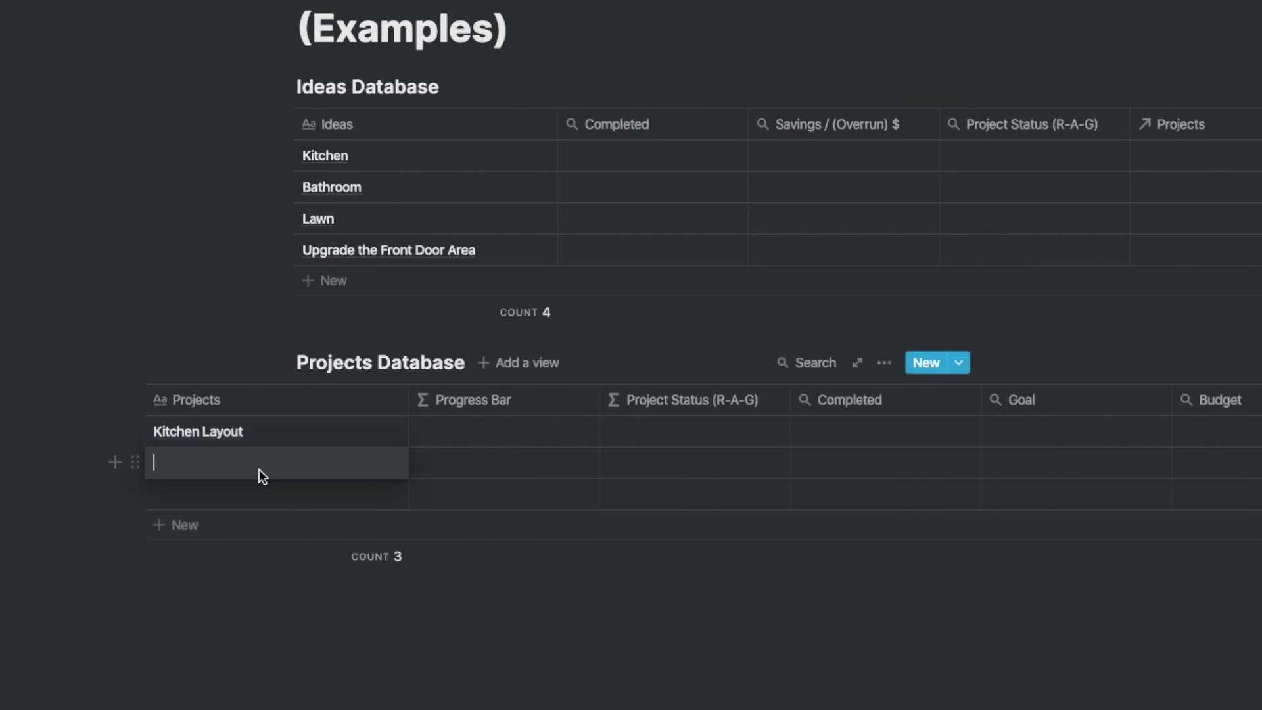
{"action": "type", "text": "Lighting Requirements"}
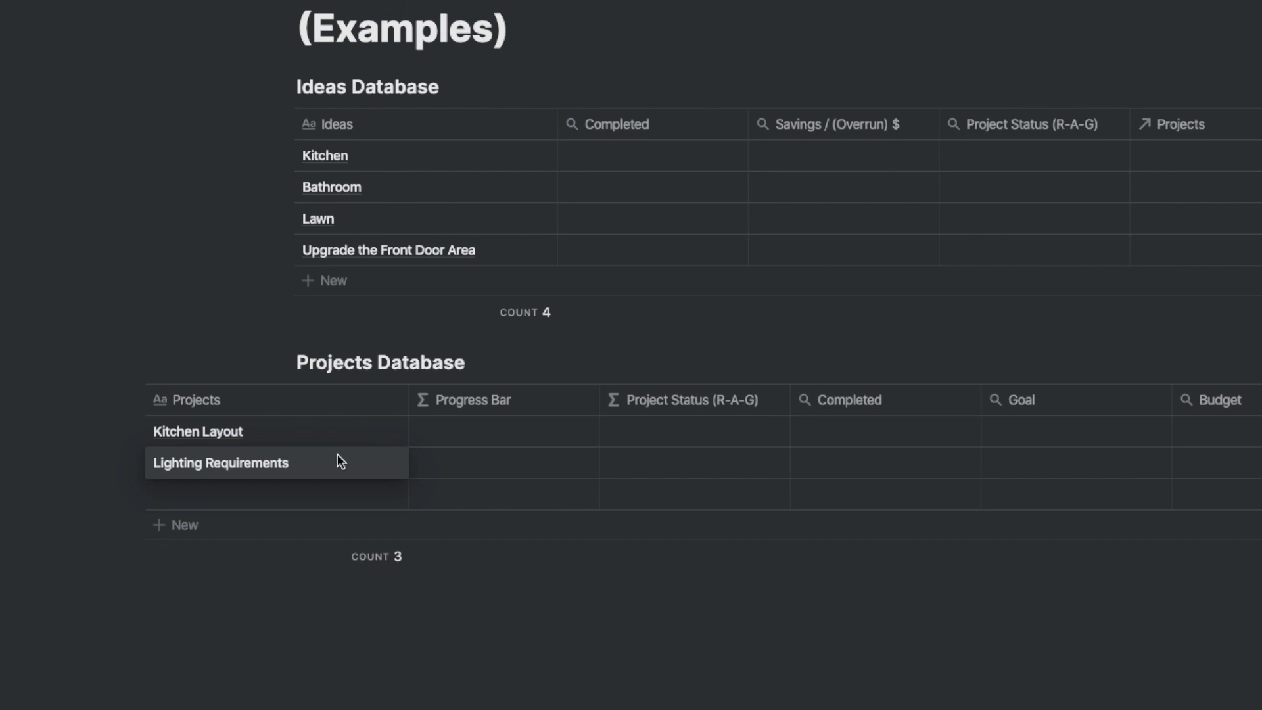
{"action": "left_click", "coordinate": [270, 498]}
{"action": "type", "text": "Kitchen Cabinets"}
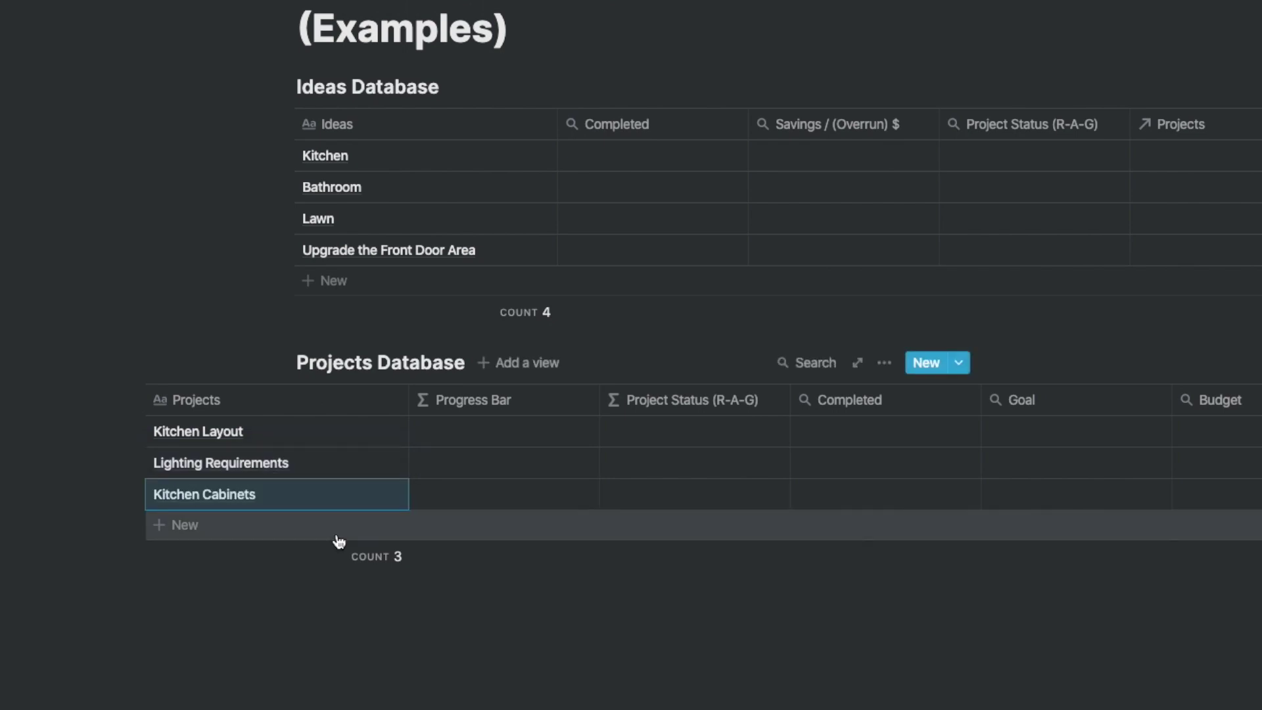
- Correct the third row to Kitchen Cabinet and add Countertop and Backsplash, Appliances and a sixth row
{"action": "left_click", "coordinate": [334, 532]}
{"action": "left_click", "coordinate": [273, 494]}
{"action": "key", "text": "BackSpace"}
{"action": "left_click", "coordinate": [167, 526]}
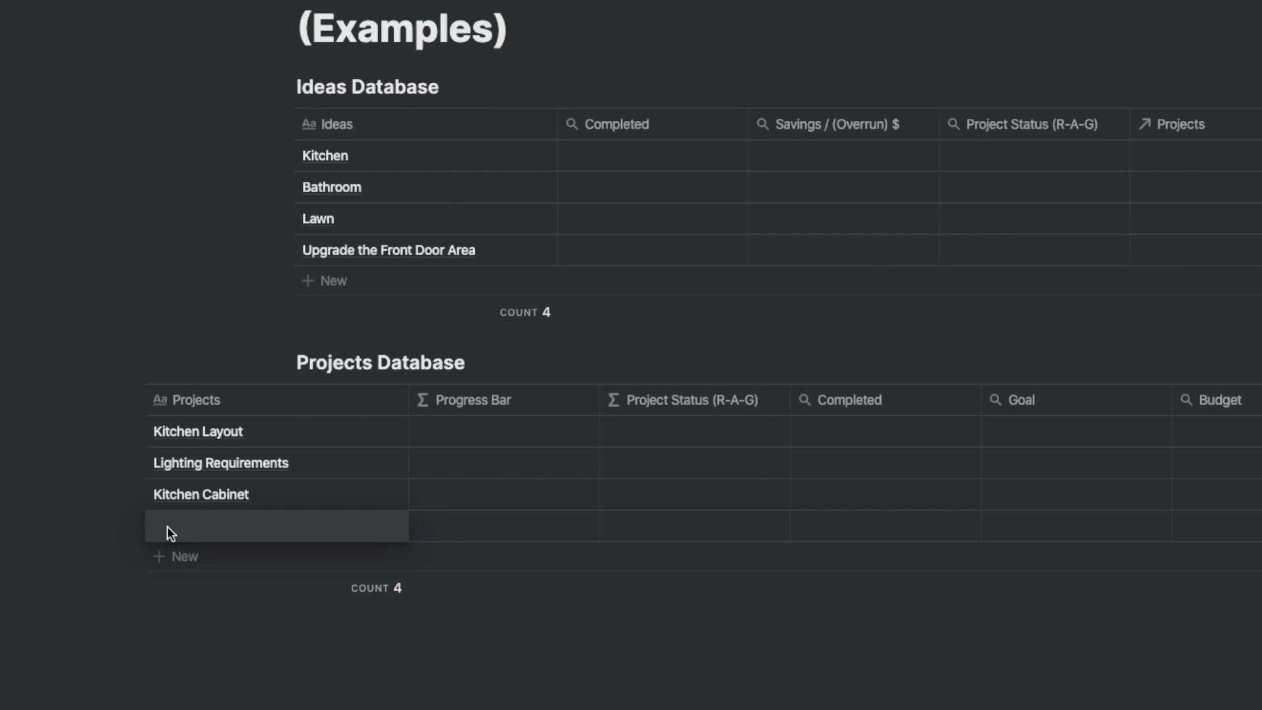
{"action": "type", "text": "Countertop and Backsplash"}
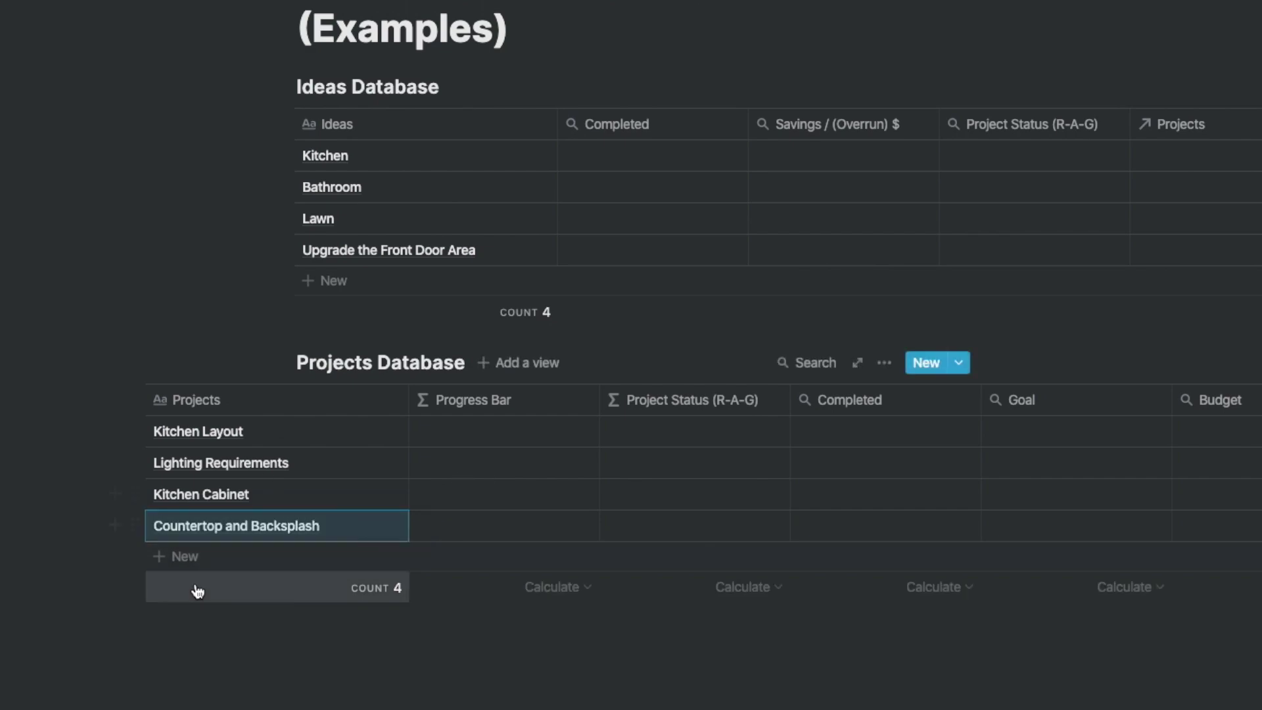
{"action": "left_click", "coordinate": [180, 557]}
{"action": "type", "text": "Appliances"}
{"action": "left_click", "coordinate": [178, 590]}
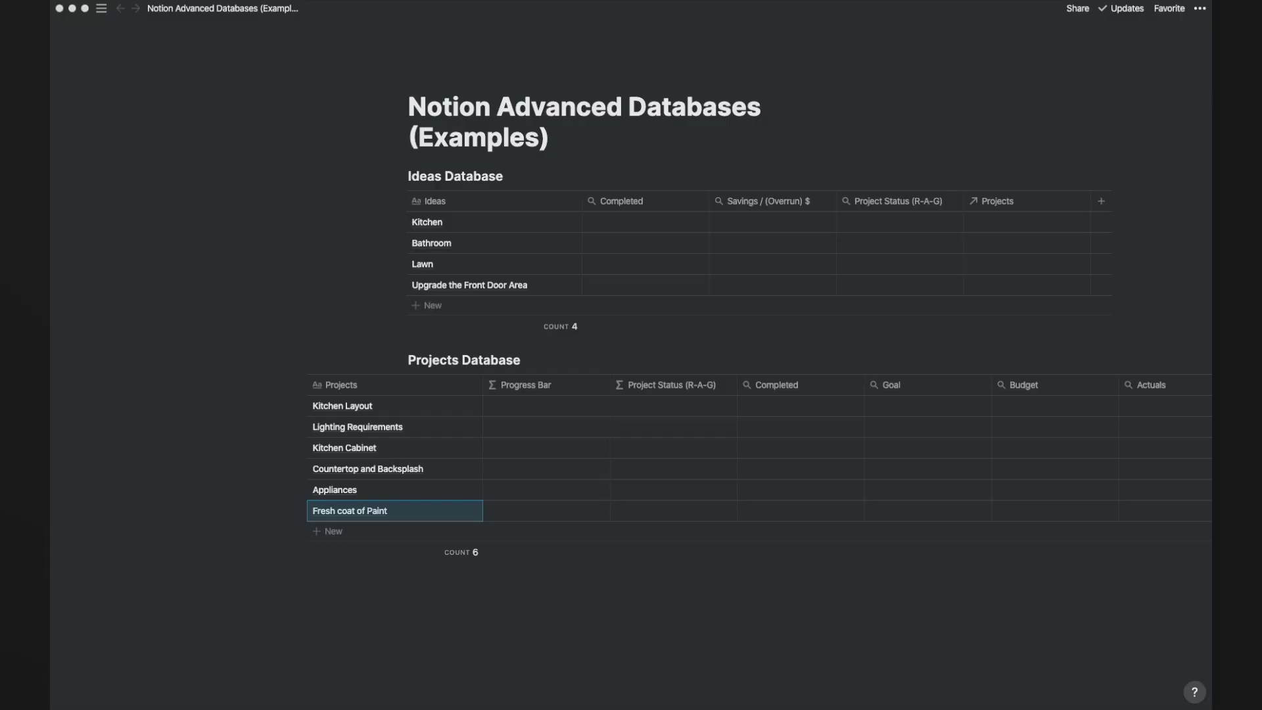
- Create a new Tasks table below the Projects table with /table
{"action": "left_click", "coordinate": [288, 575]}
{"action": "type", "text": "/table"}
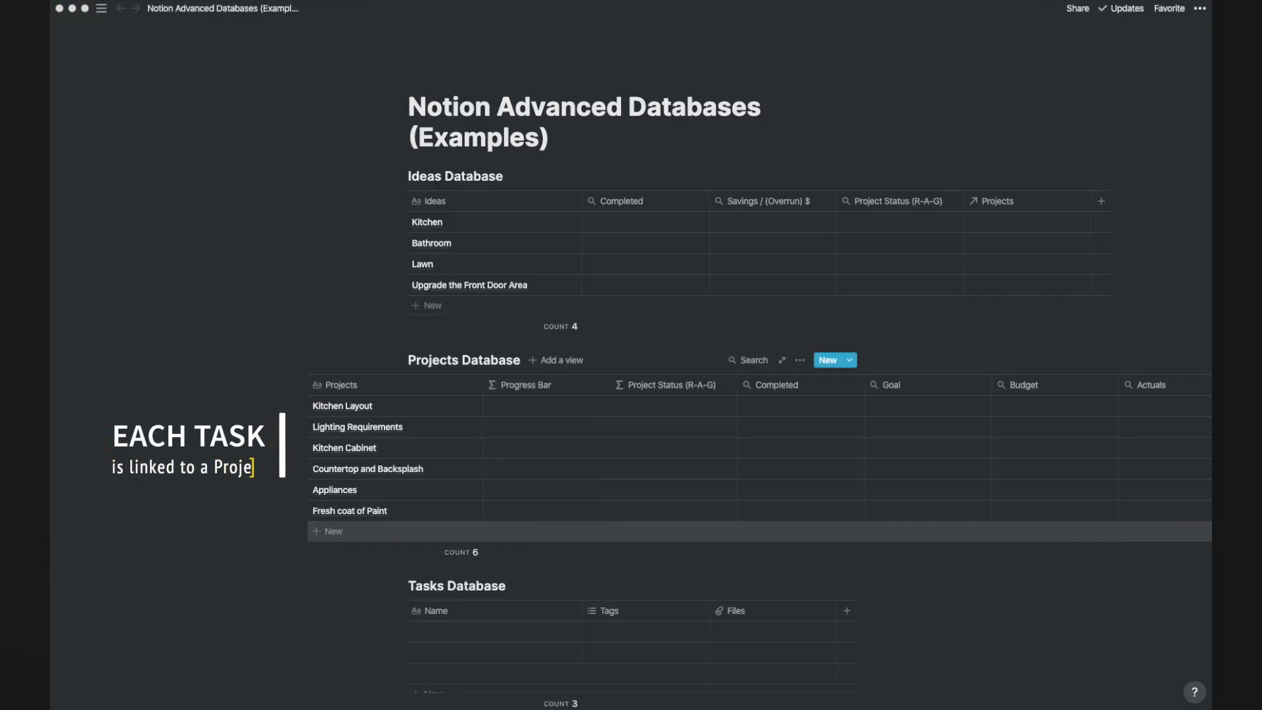
{"action": "left_click", "coordinate": [892, 384]}
{"action": "key", "text": "Escape"}
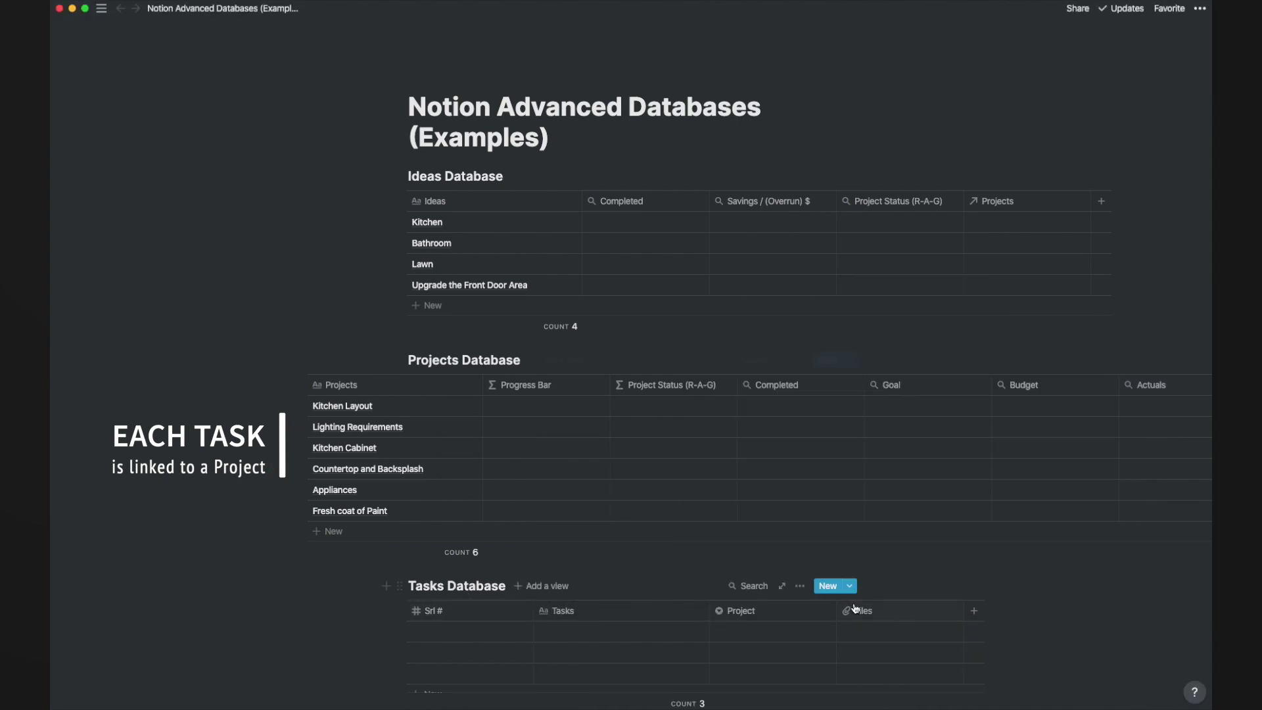
- Add Project, Actual Cost $, Savings / (Overrun) $, Notes, Completed and Goal columns, relating Tasks to the Projects Database
{"action": "left_click", "coordinate": [891, 385]}
{"action": "type", "text": "Pr"}
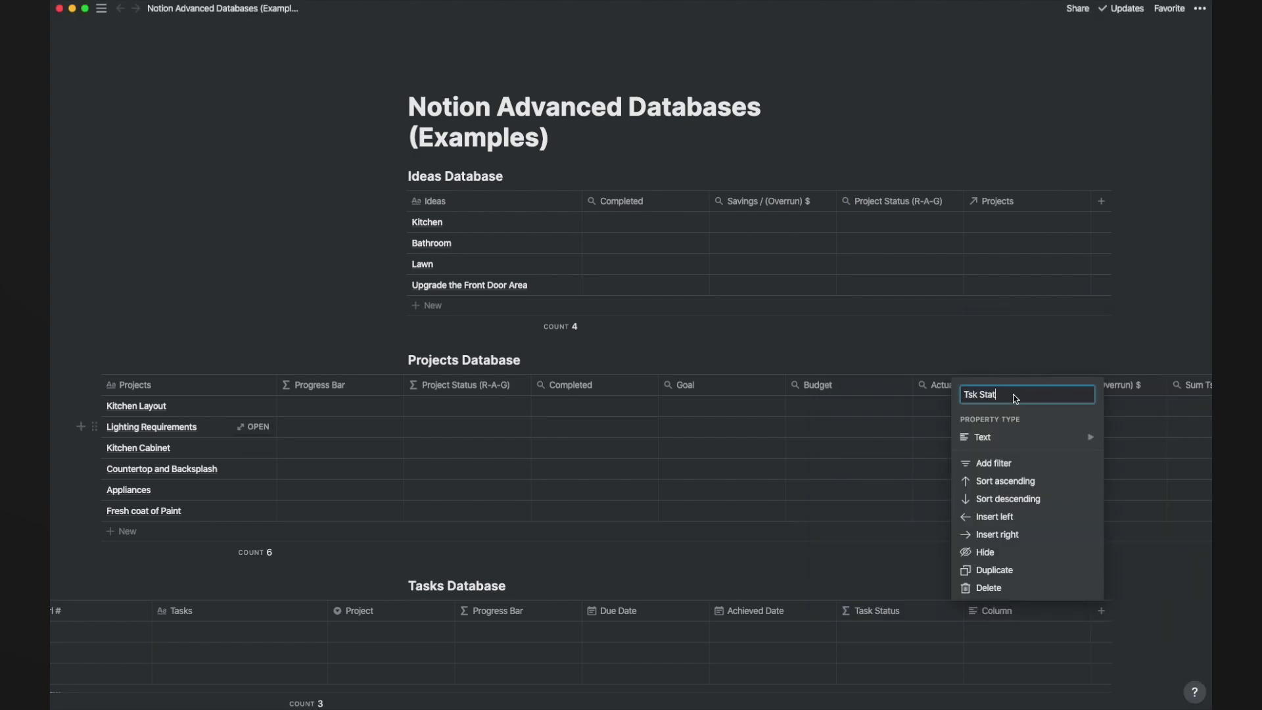
{"action": "left_click", "coordinate": [983, 437]}
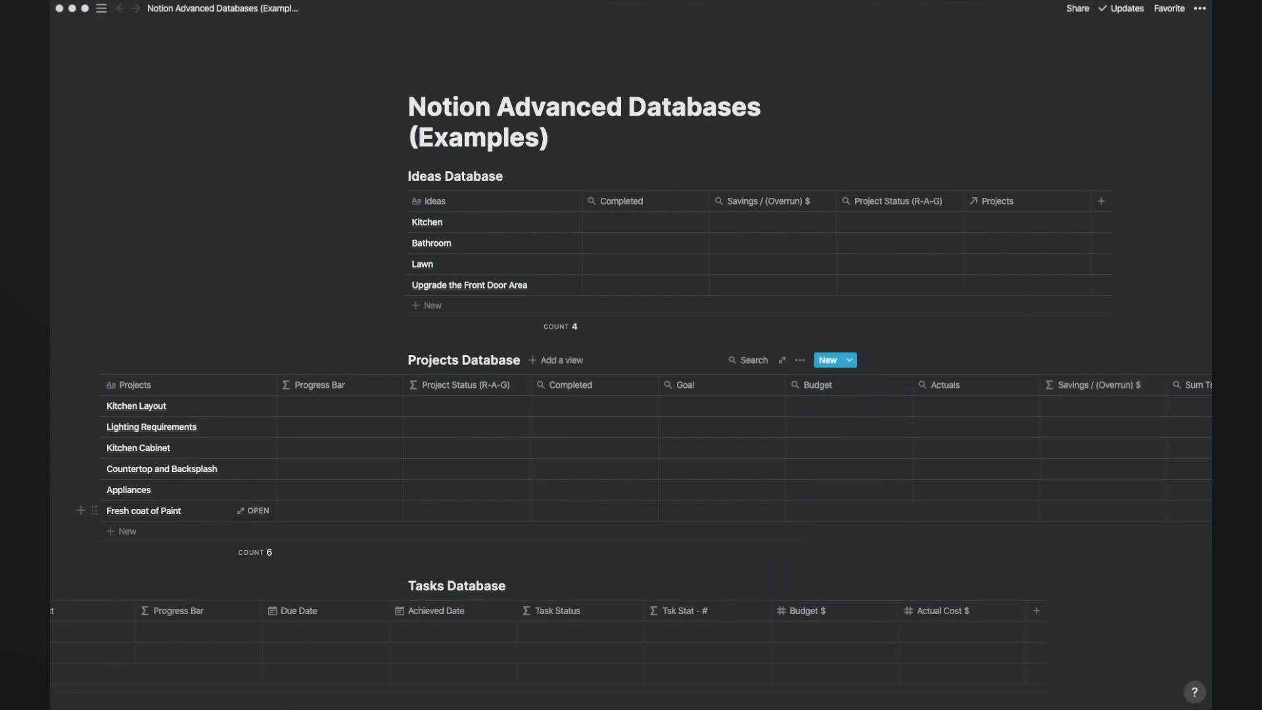
{"action": "left_click", "coordinate": [1094, 385]}
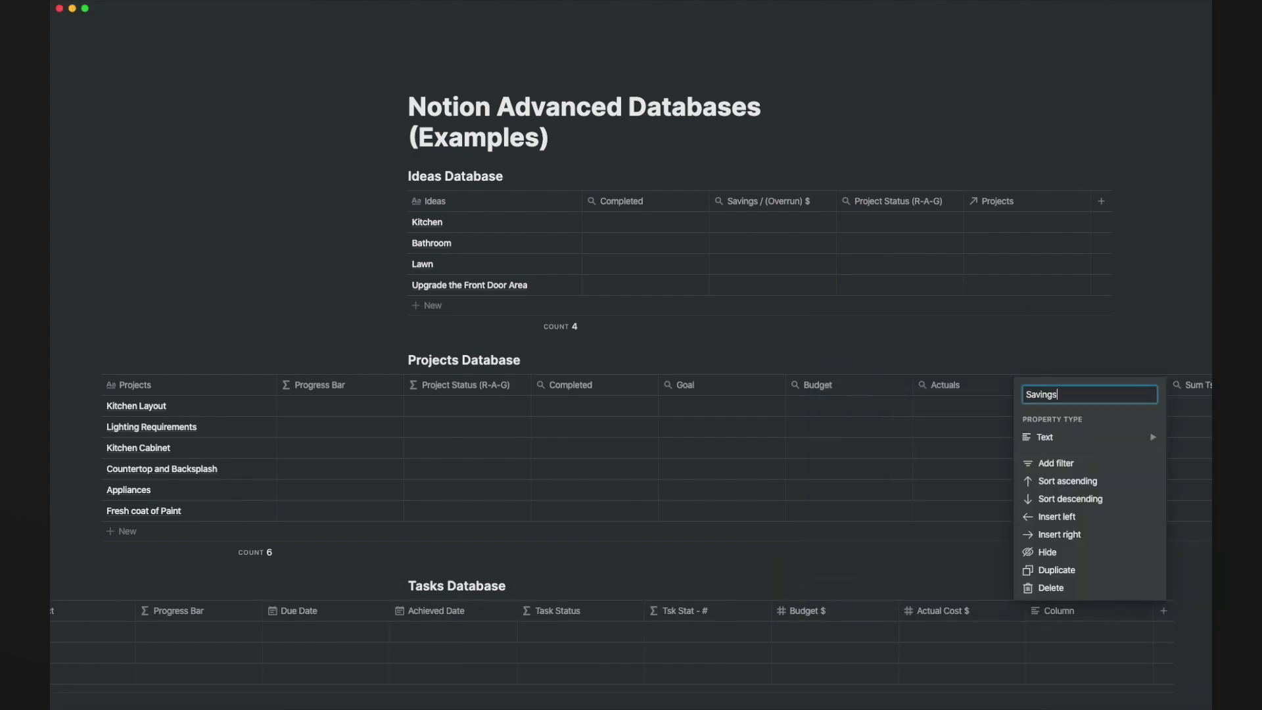
{"action": "left_click", "coordinate": [1088, 437]}
{"action": "left_click", "coordinate": [931, 545]}
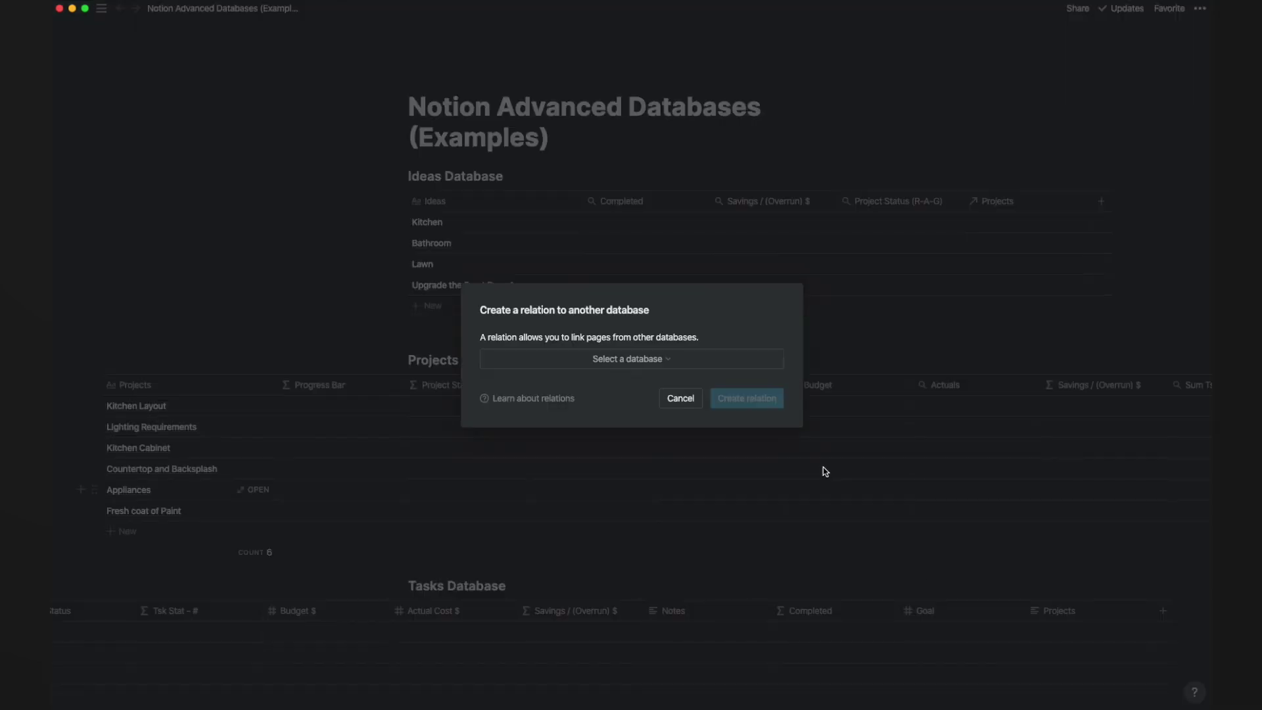
{"action": "left_click", "coordinate": [608, 445]}
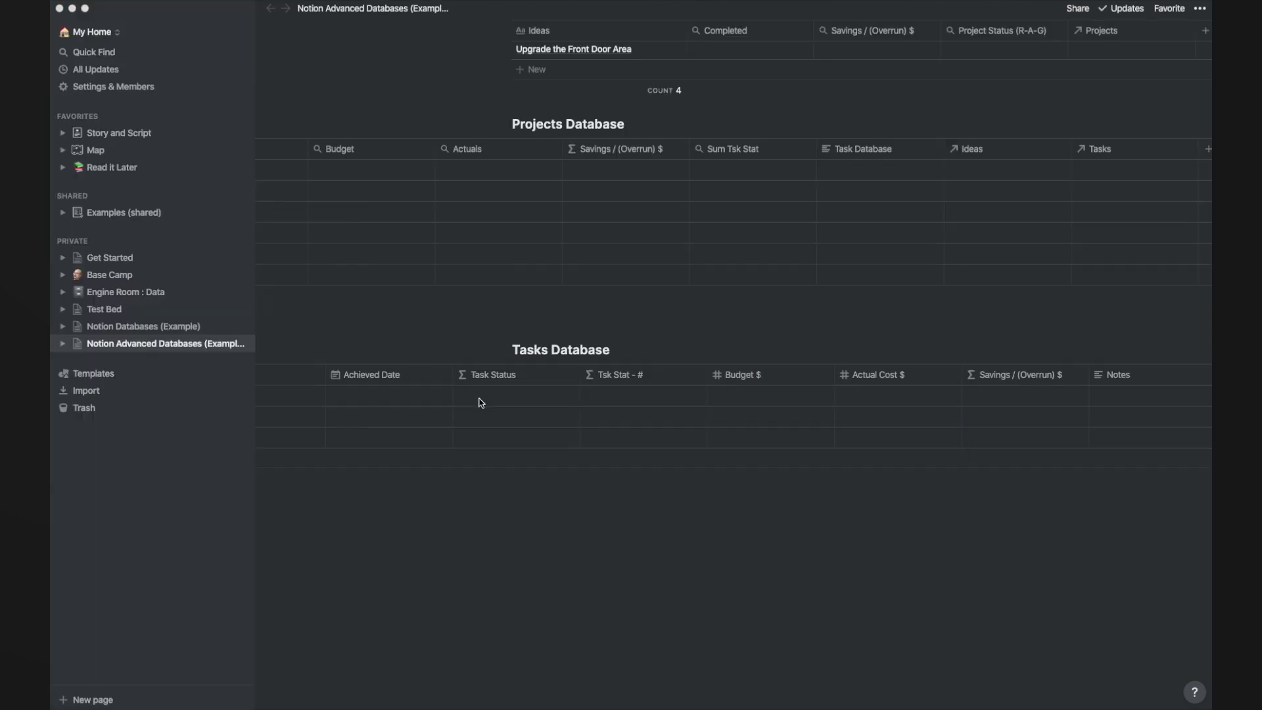
- Paste the if/dateBetween formula into Task Status and its numeric 0/2/-2 version into Tsk Stat - #
{"action": "left_click", "coordinate": [481, 399]}
{"action": "type", "text": "if(empty(prop(\"Achieved Date\")), \"🔵\", if(prop(\"Due Date\") >= prop(\"Achieved Date\"), \"🟢\", if(dateBetween(prop(\"Achieved Date\"), prop(\"Due Date\"), \"days\") < 3, \"🟠\", \"🔴\")))"}
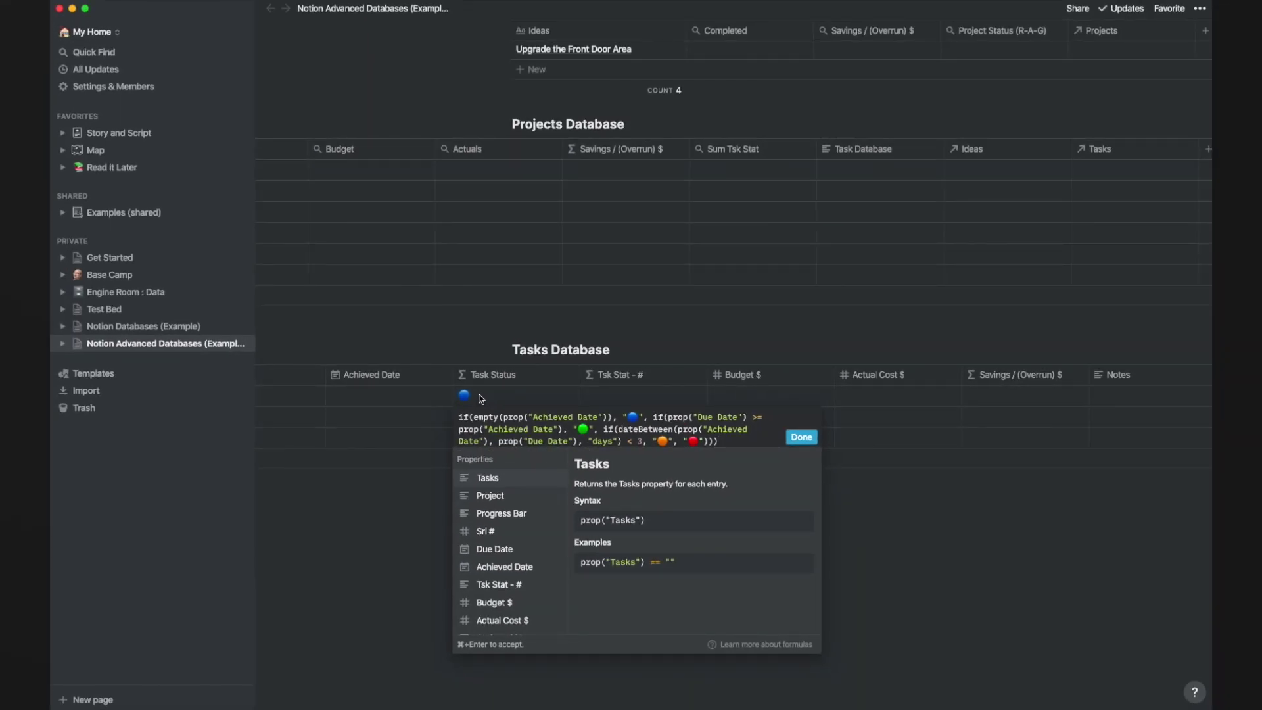
{"action": "left_click", "coordinate": [801, 437]}
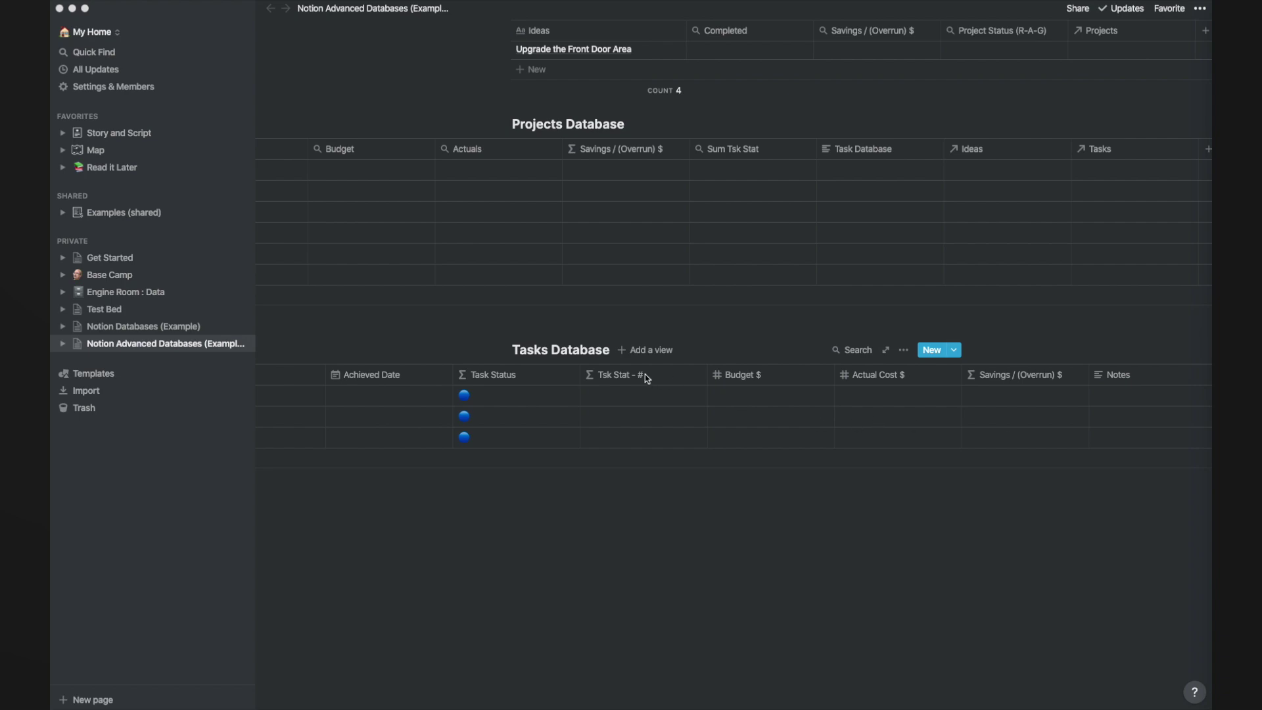
{"action": "left_click", "coordinate": [631, 395]}
{"action": "type", "text": "if(empty(prop(\"Achieved Date\")), 0, if(prop(\"Due Date\") >= prop(\"Achieved Date\"), 2, if(dateBetween(prop(\"Achieved Date\"), prop(\"Due Date\"), \"days\") < 3, 0, -2)))"}
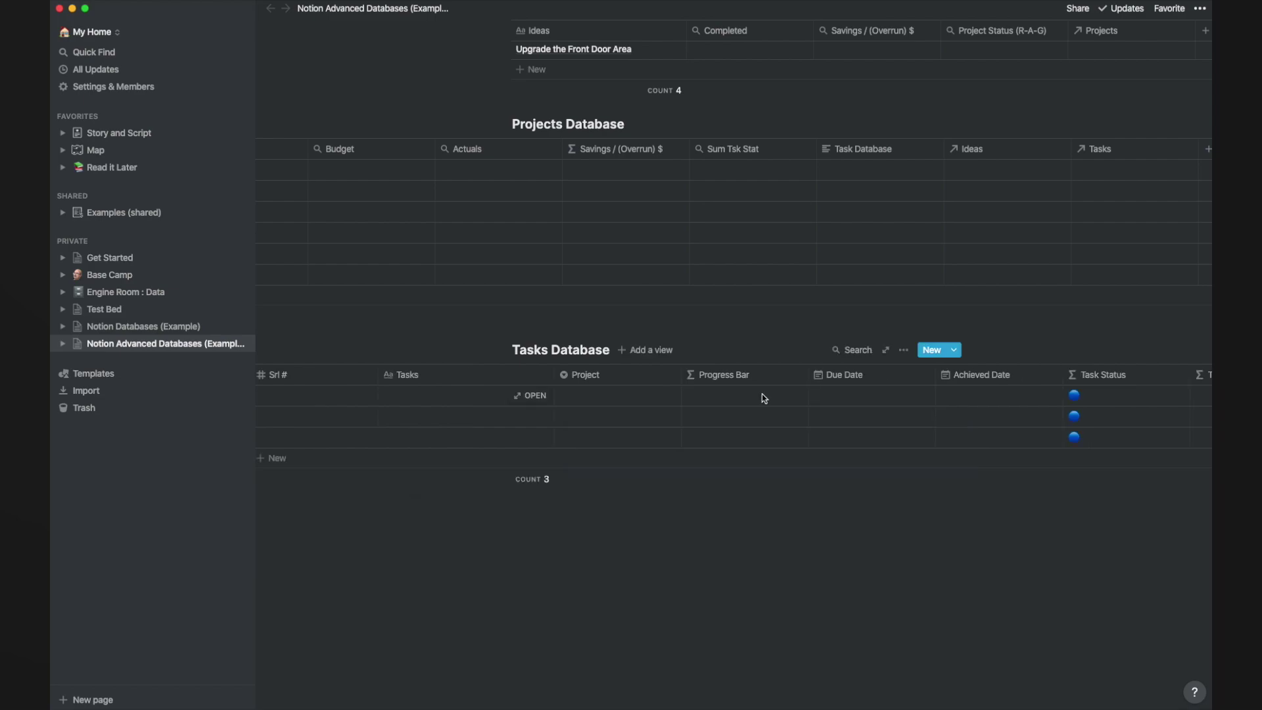
- Paste the Progress Bar formula and change Completed from Number to a formula column with its formula
{"action": "left_click", "coordinate": [761, 396]}
{"action": "type", "text": "(prop(\"Completed\") / prop(\"Goal\") >= 1) ? \"✅\" : format(slice(\"▓▓▓▓▓▓▓▓▓▓\", 0, floor(prop(\"Completed\") / prop(\"Goal\") * 10)) + format(slice(\"░░░░░░░░░░\", 0, ceil(10 - prop(\"Completed\") / prop(\"Goal\") * 10)) + \" \" + format(round(prop(\"Completed\") / prop(\"Goal\") * 100)) + (empty(prop(\"Completed\")) ? \"0%\" : \"%\")))"}
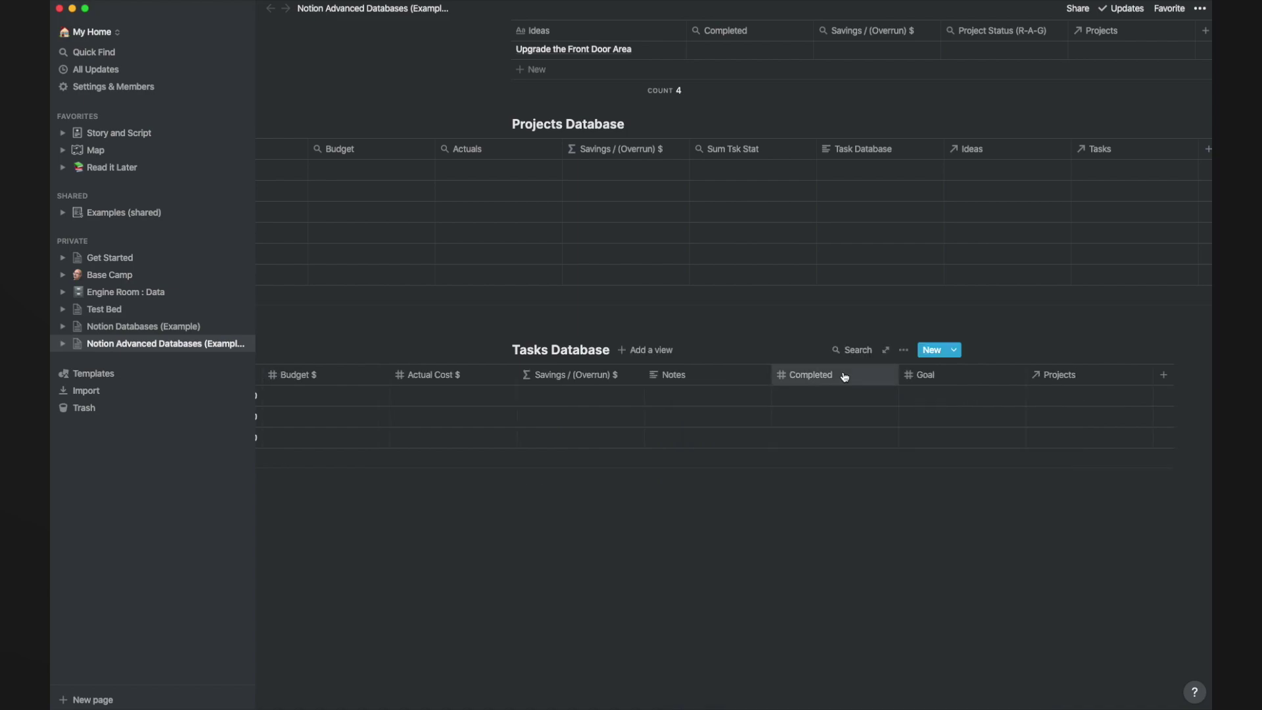
{"action": "left_click", "coordinate": [845, 377]}
{"action": "mouse_move", "coordinate": [822, 445]}
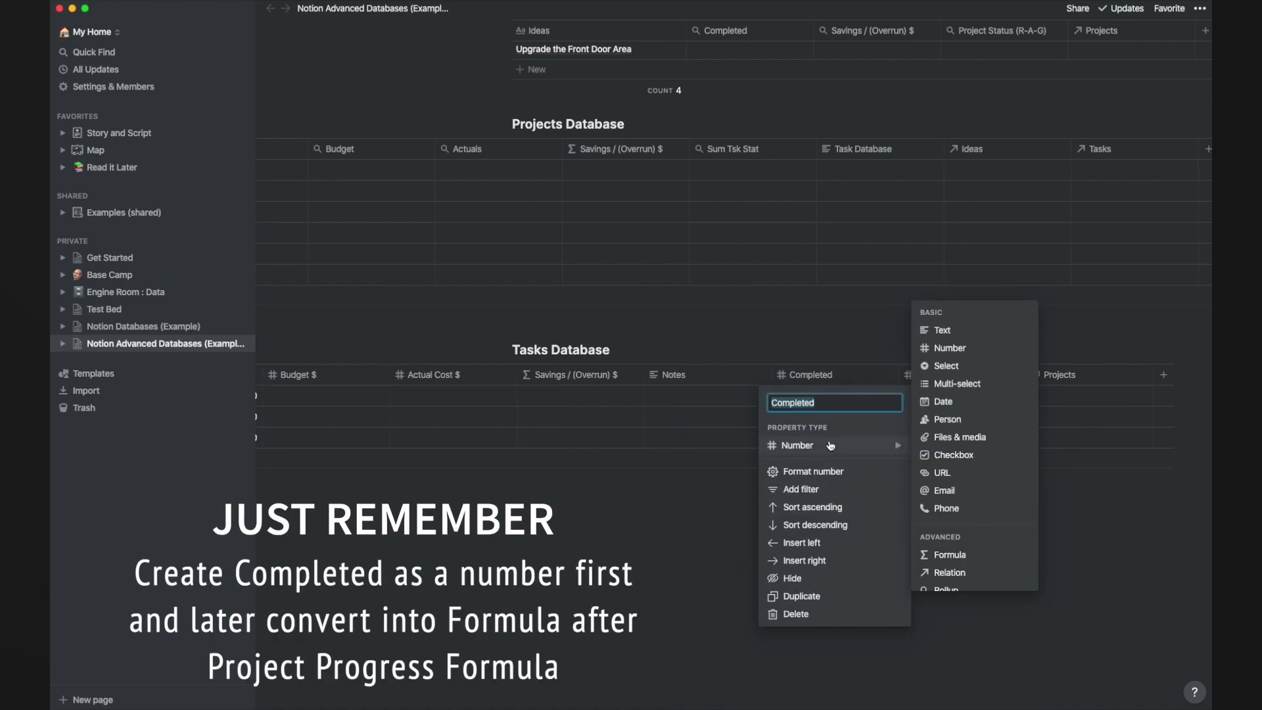
{"action": "left_click", "coordinate": [947, 554]}
{"action": "left_click", "coordinate": [801, 400]}
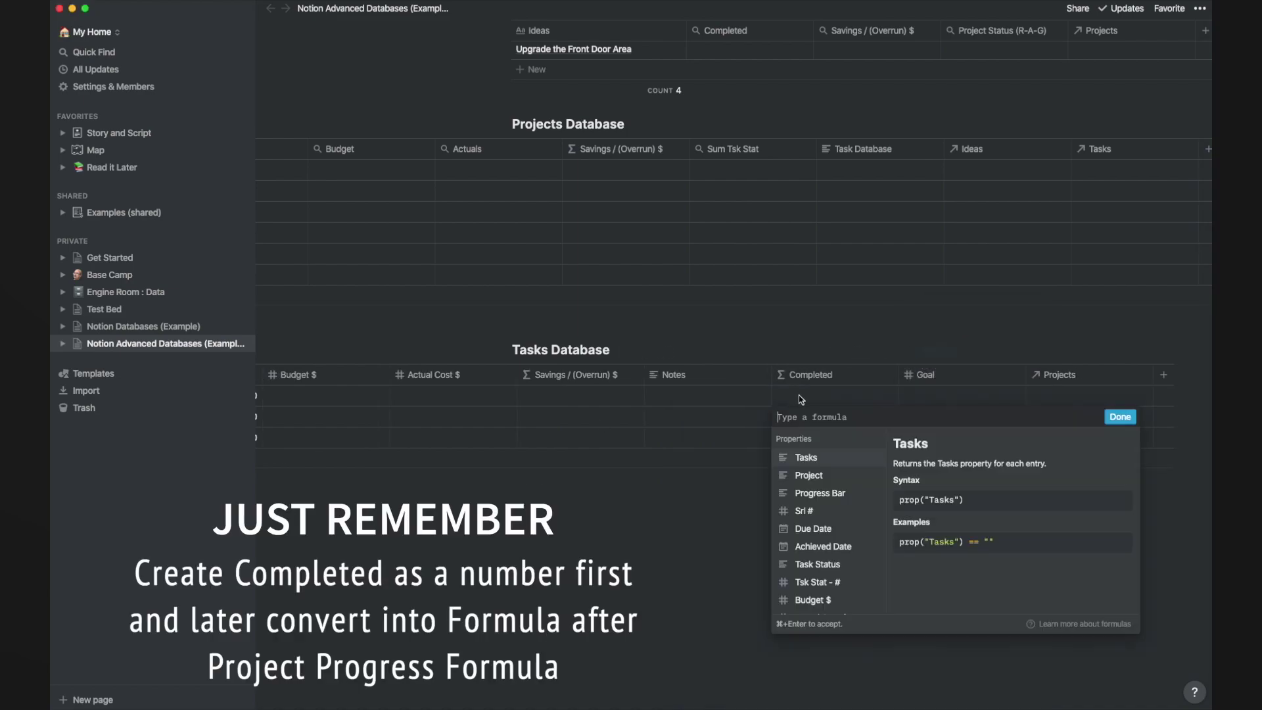
{"action": "left_click", "coordinate": [1120, 418]}
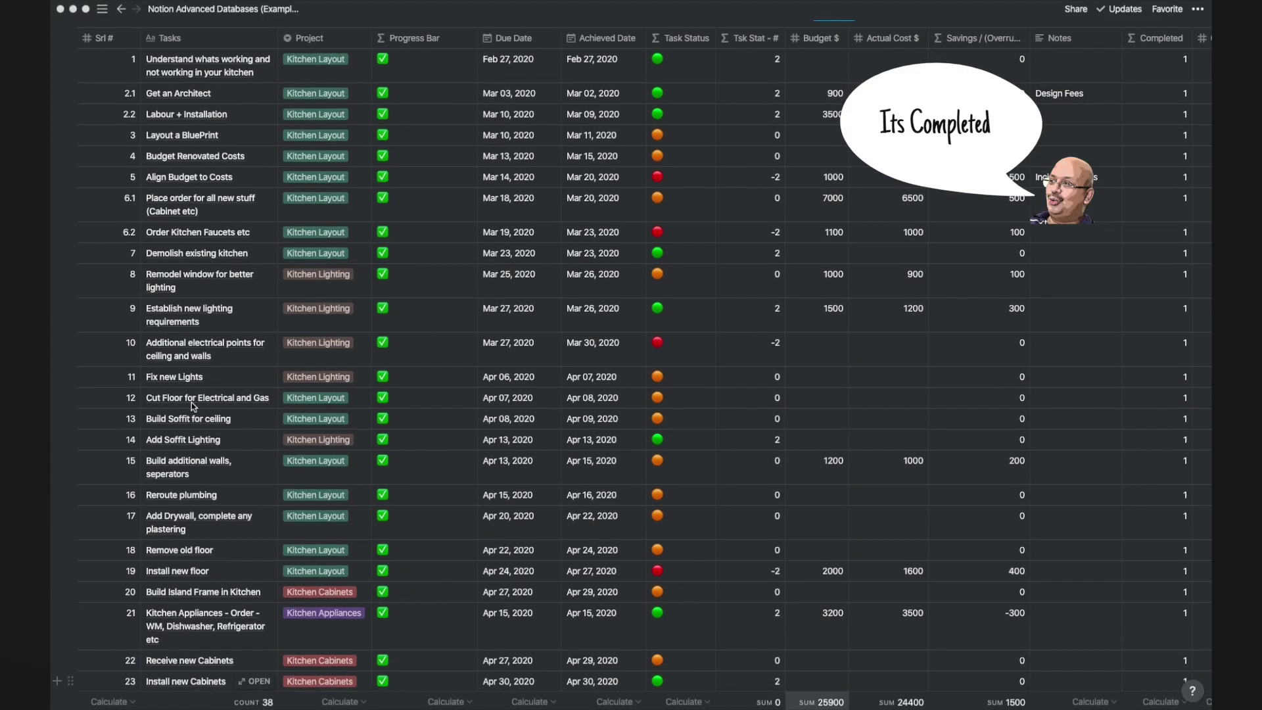
{"action": "scroll", "coordinate": [191, 402], "scroll_direction": "down", "scroll_amount": 4}
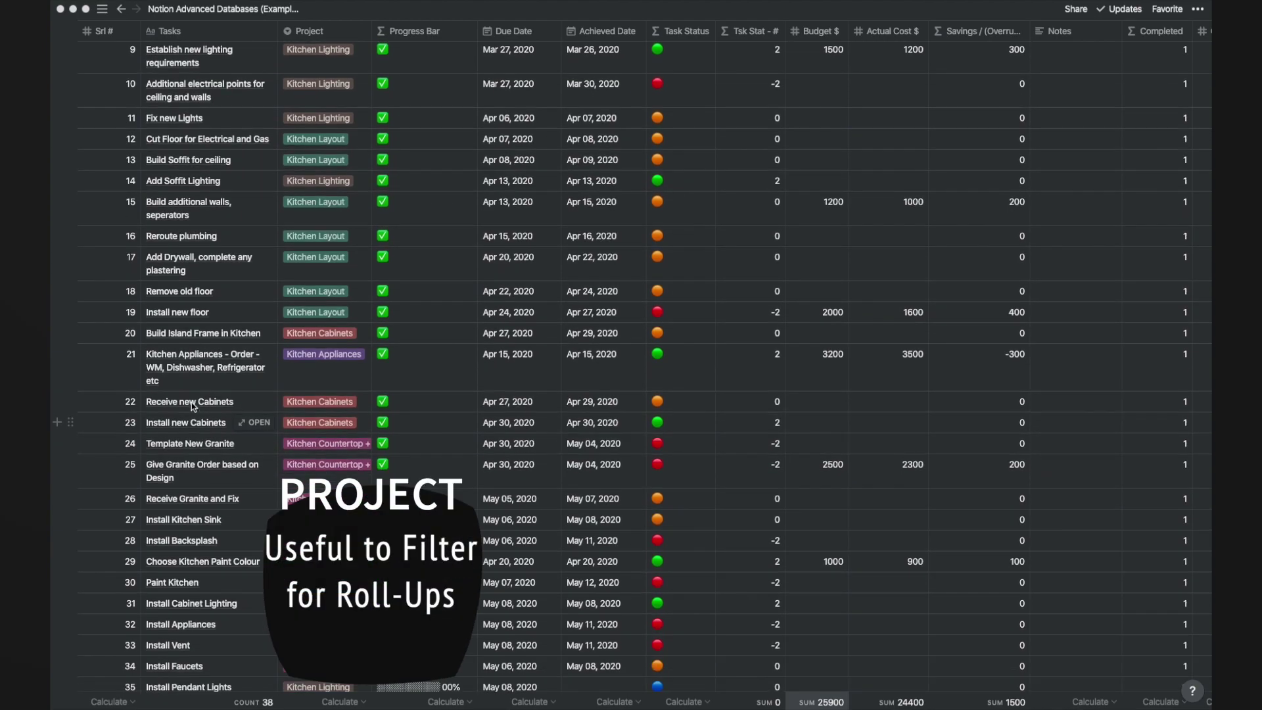
{"action": "scroll", "coordinate": [191, 402], "scroll_direction": "up", "scroll_amount": 10}
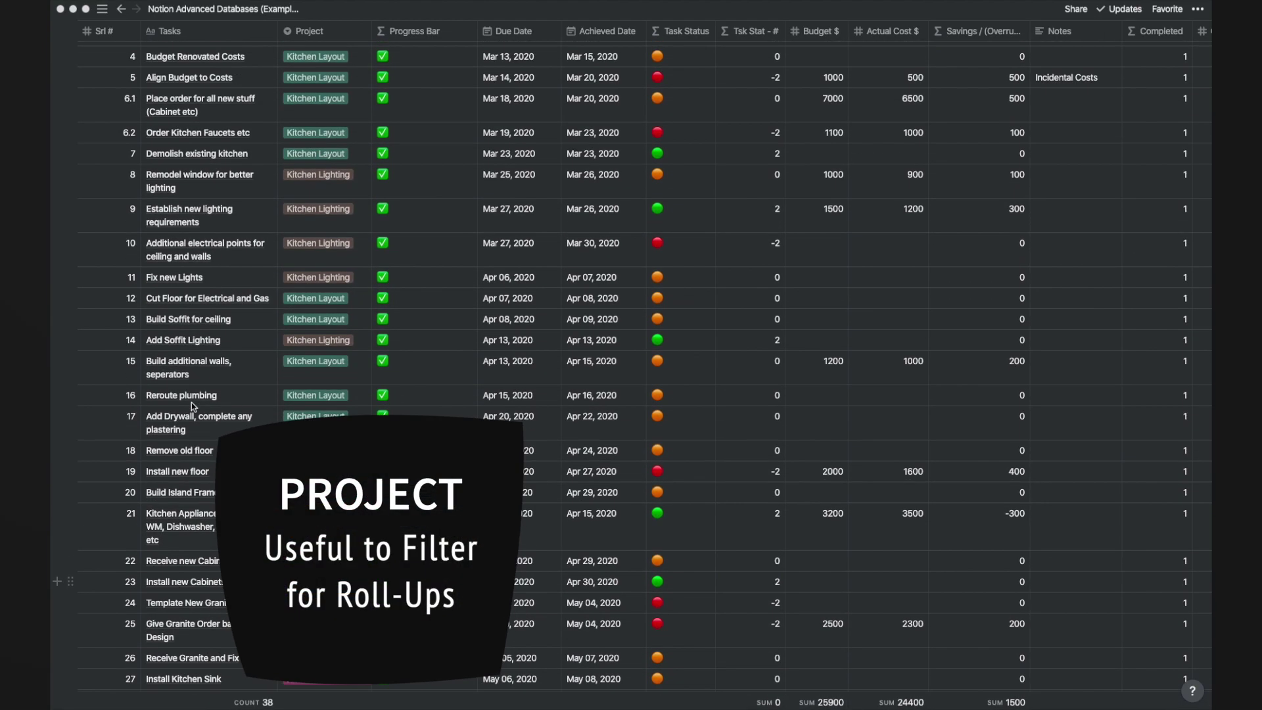
{"action": "scroll", "coordinate": [582, 385], "scroll_direction": "right", "scroll_amount": 5}
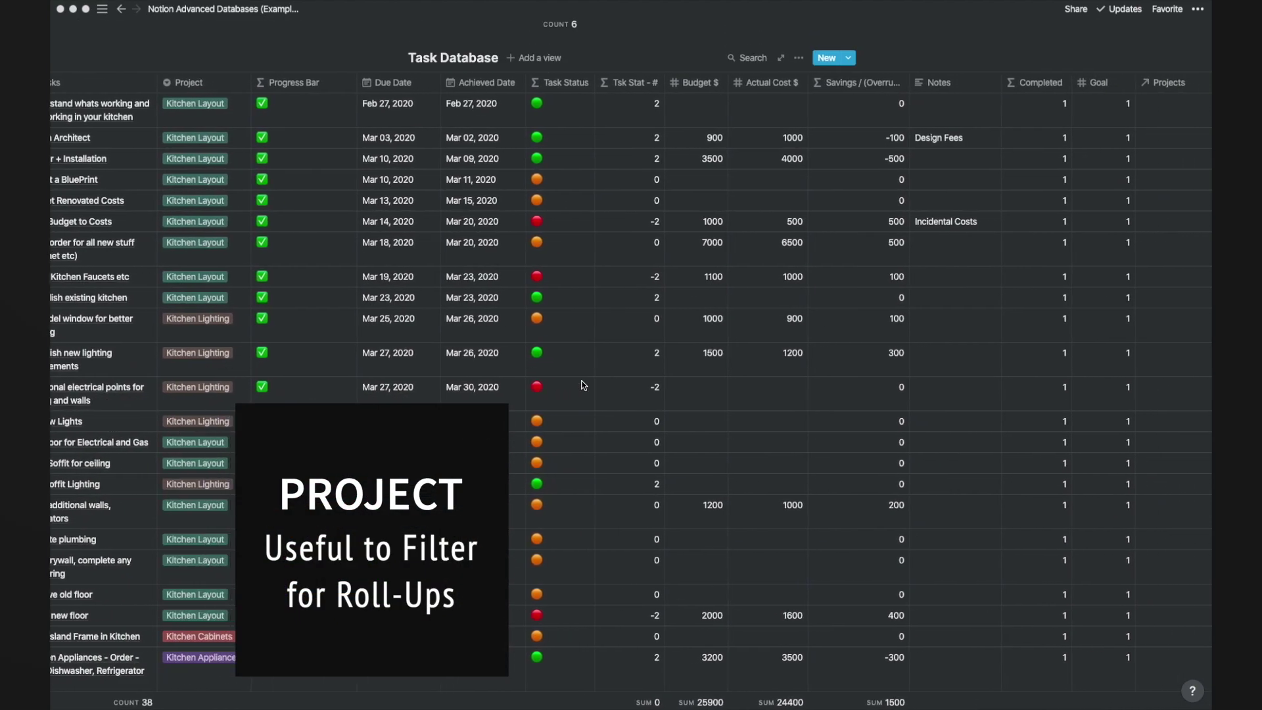
{"action": "scroll", "coordinate": [582, 385], "scroll_direction": "right", "scroll_amount": 3}
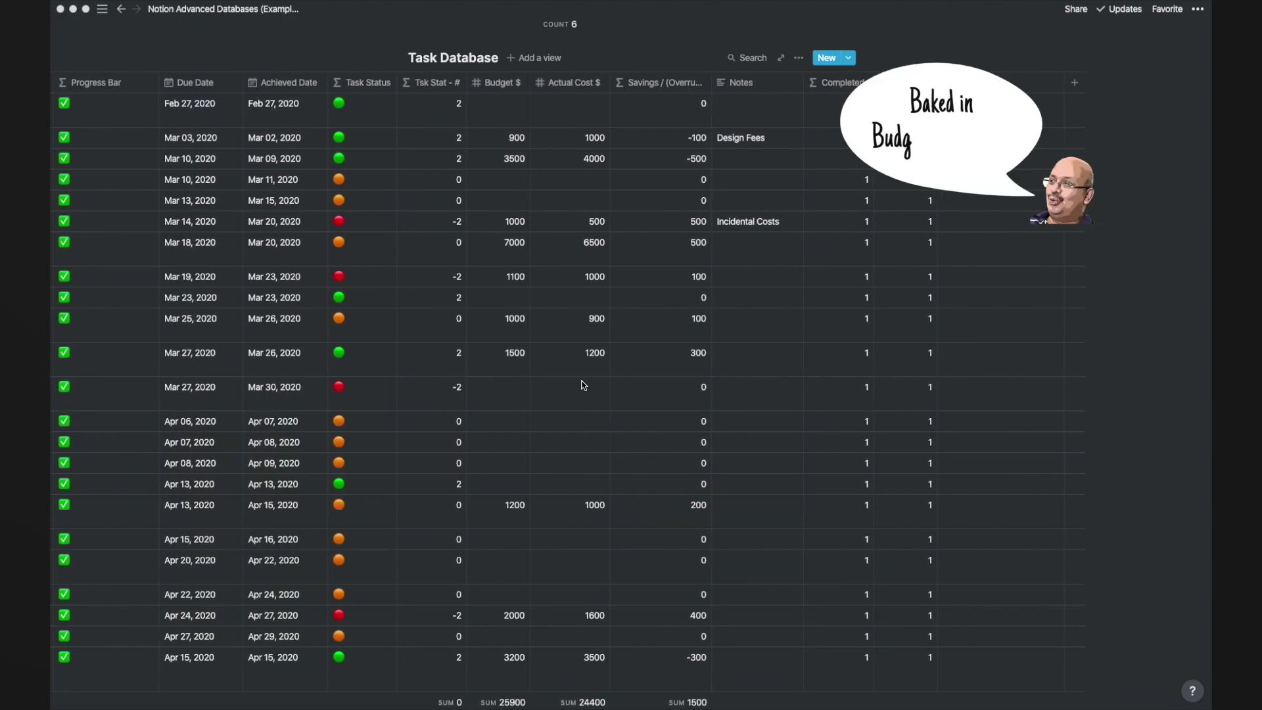
{"action": "left_click", "coordinate": [644, 113]}
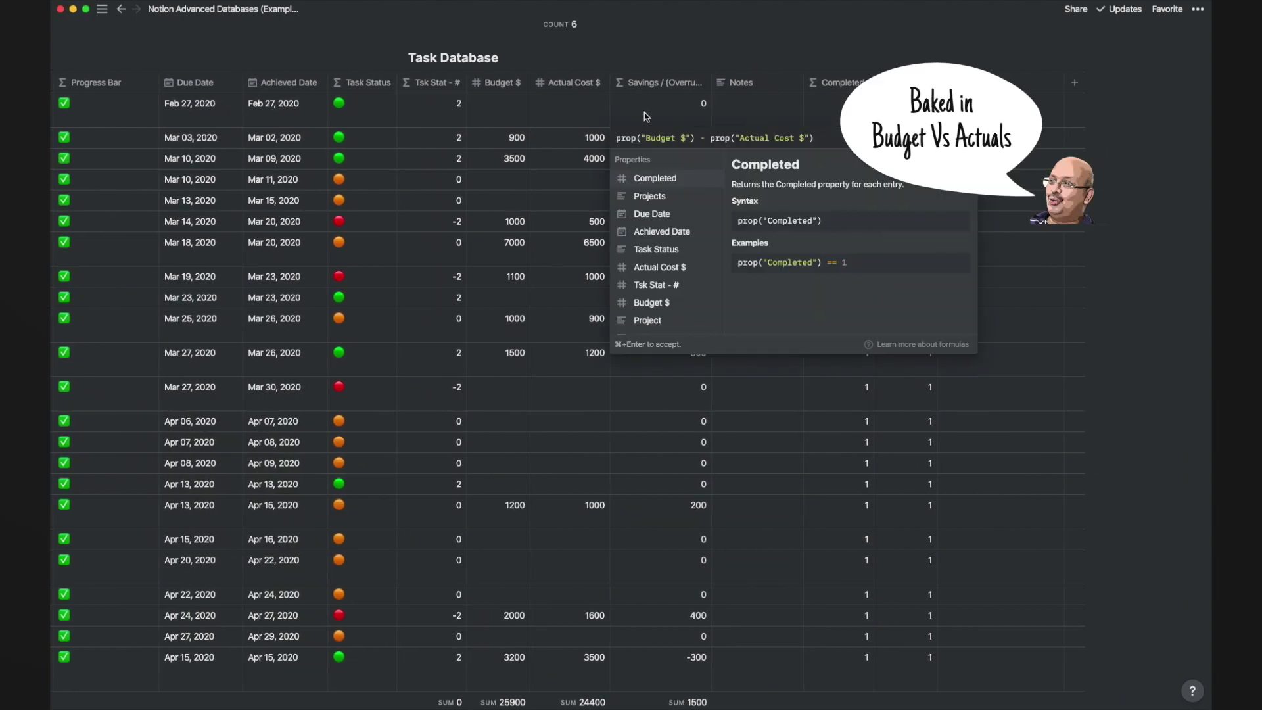
{"action": "key", "text": "Escape"}
{"action": "left_click", "coordinate": [822, 110]}
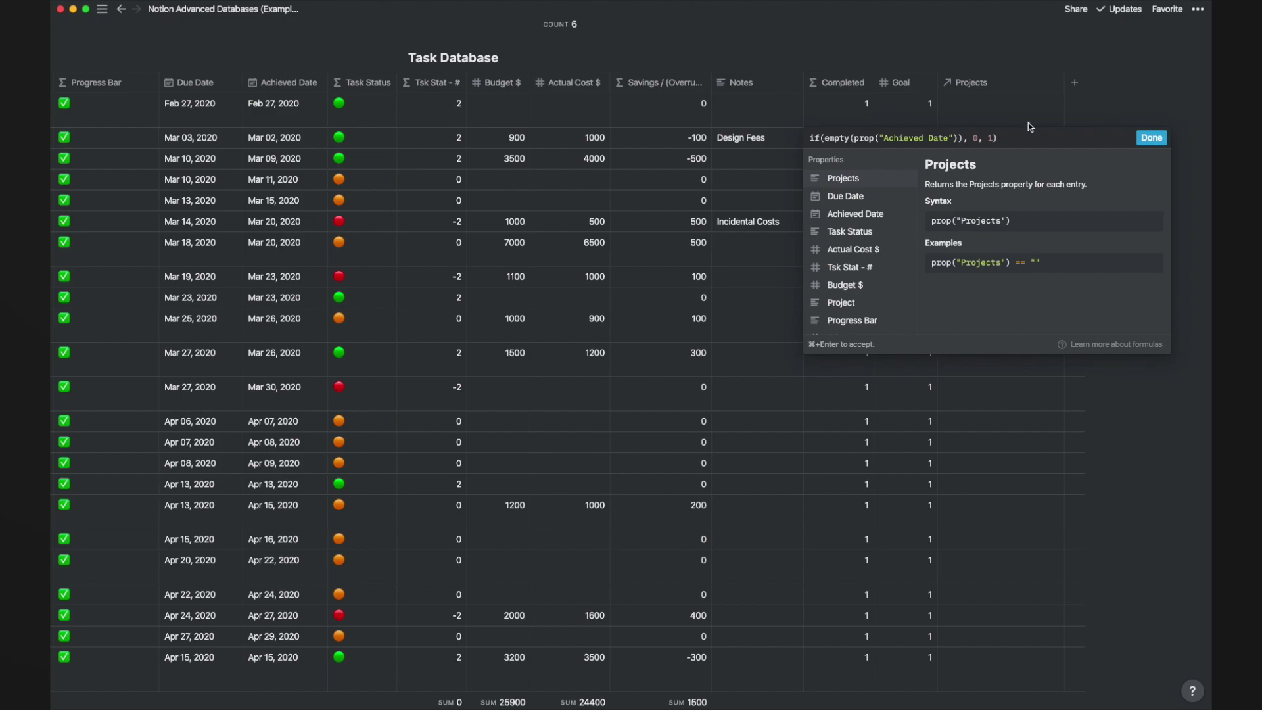
{"action": "left_click", "coordinate": [1152, 139]}
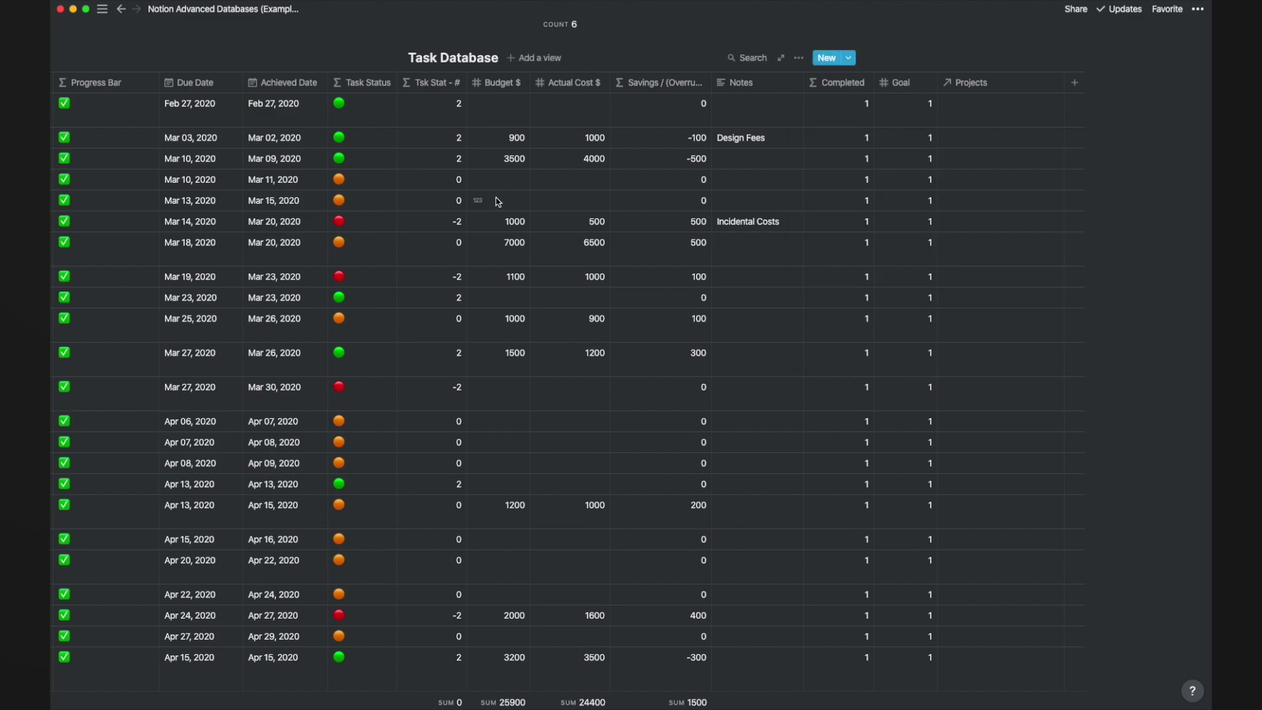
{"action": "scroll", "coordinate": [496, 197], "scroll_direction": "left", "scroll_amount": 5}
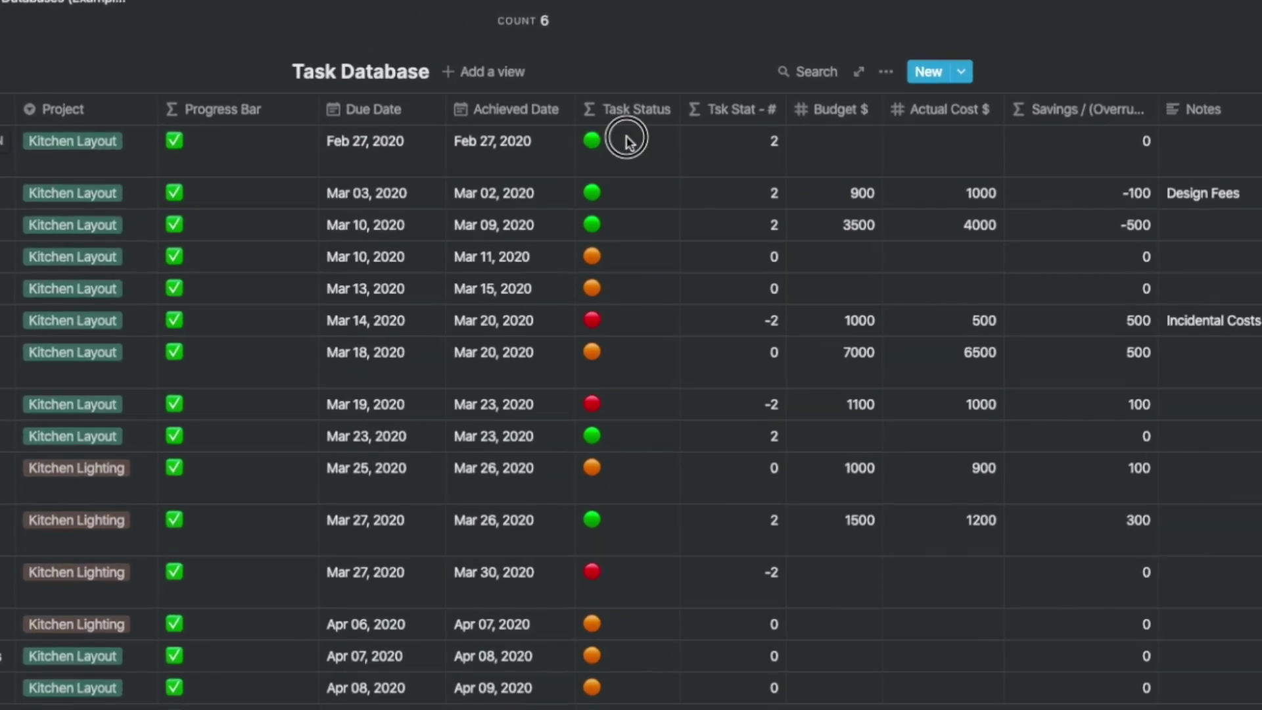
{"action": "left_click", "coordinate": [626, 141]}
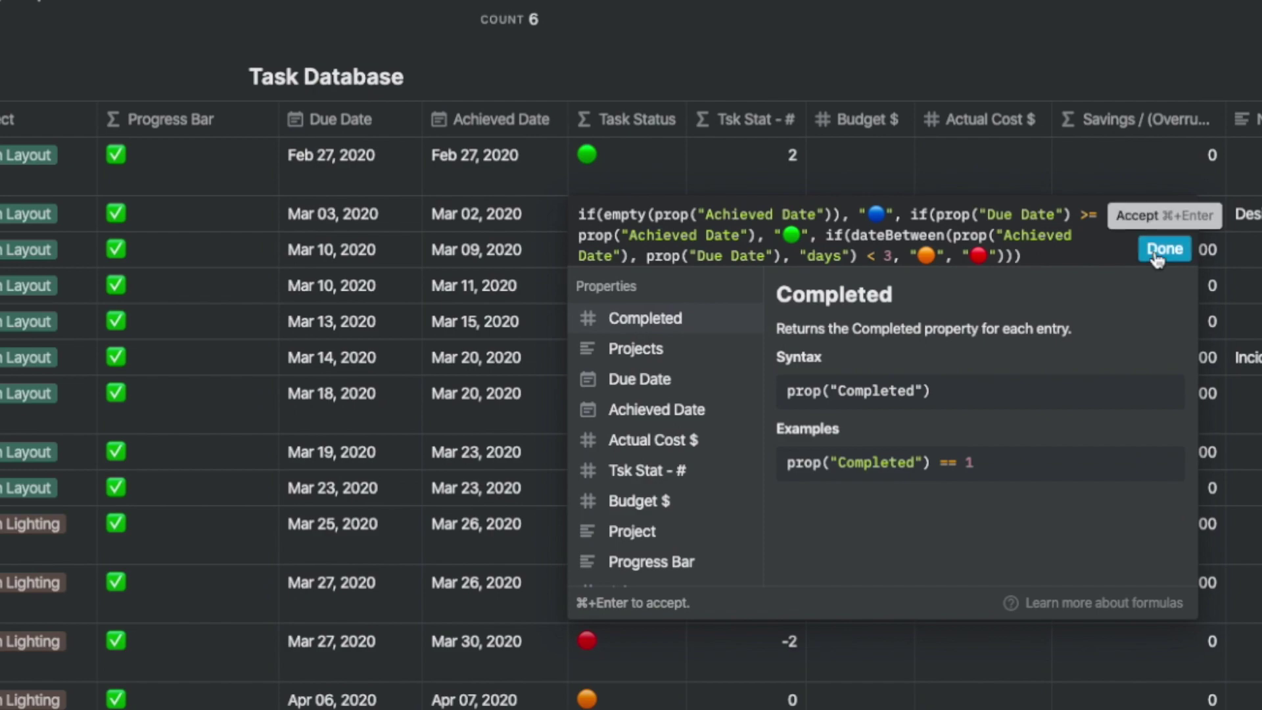
{"action": "left_click", "coordinate": [1157, 254]}
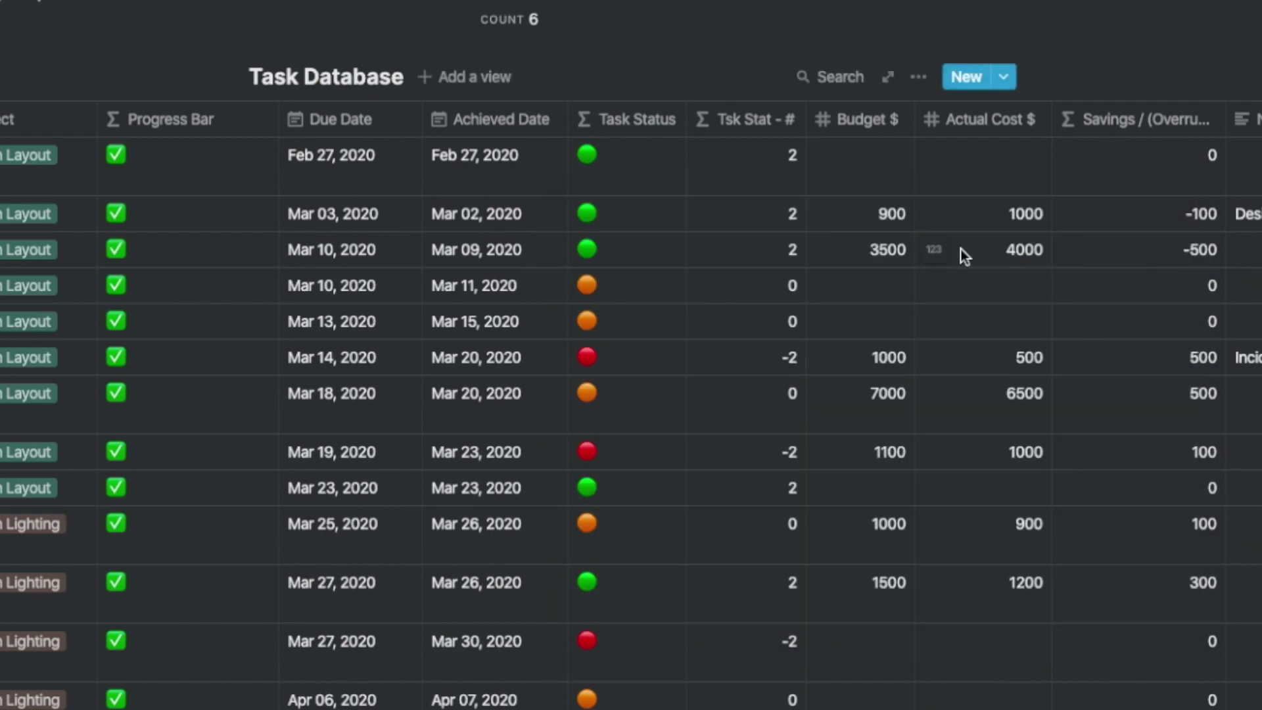
{"action": "left_click", "coordinate": [759, 163]}
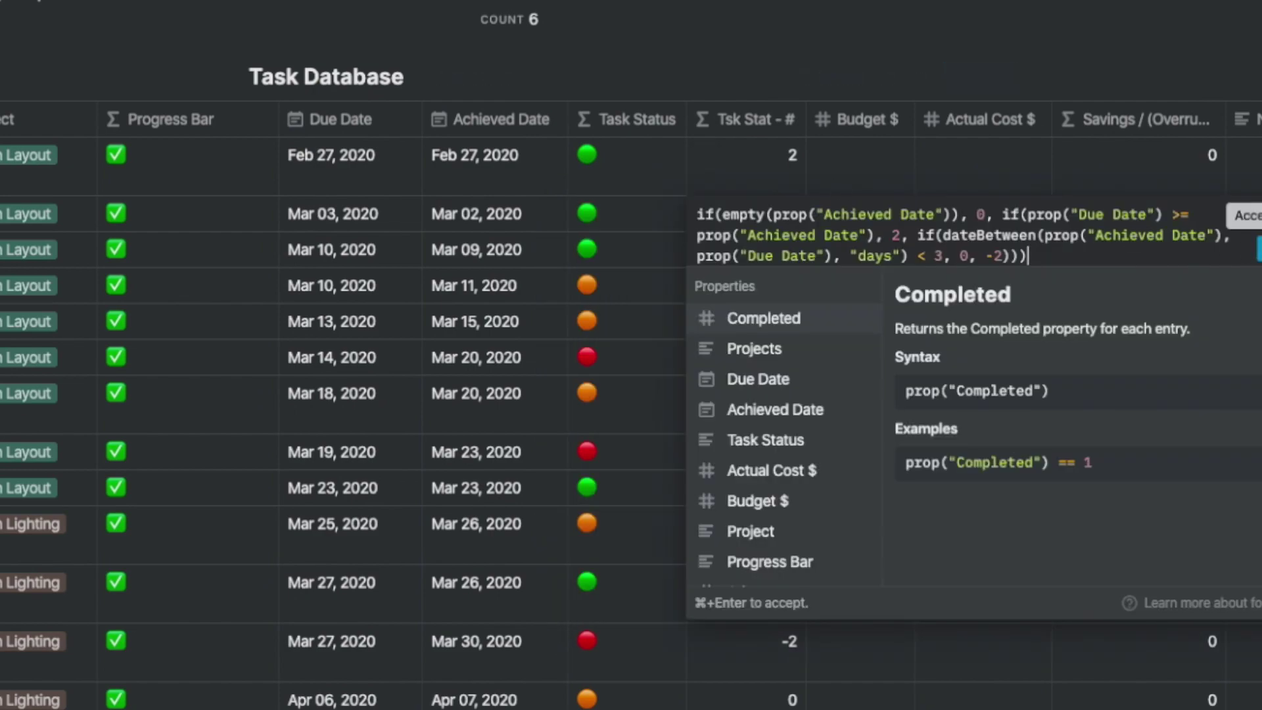
{"action": "left_click", "coordinate": [1259, 250]}
{"action": "left_click", "coordinate": [228, 166]}
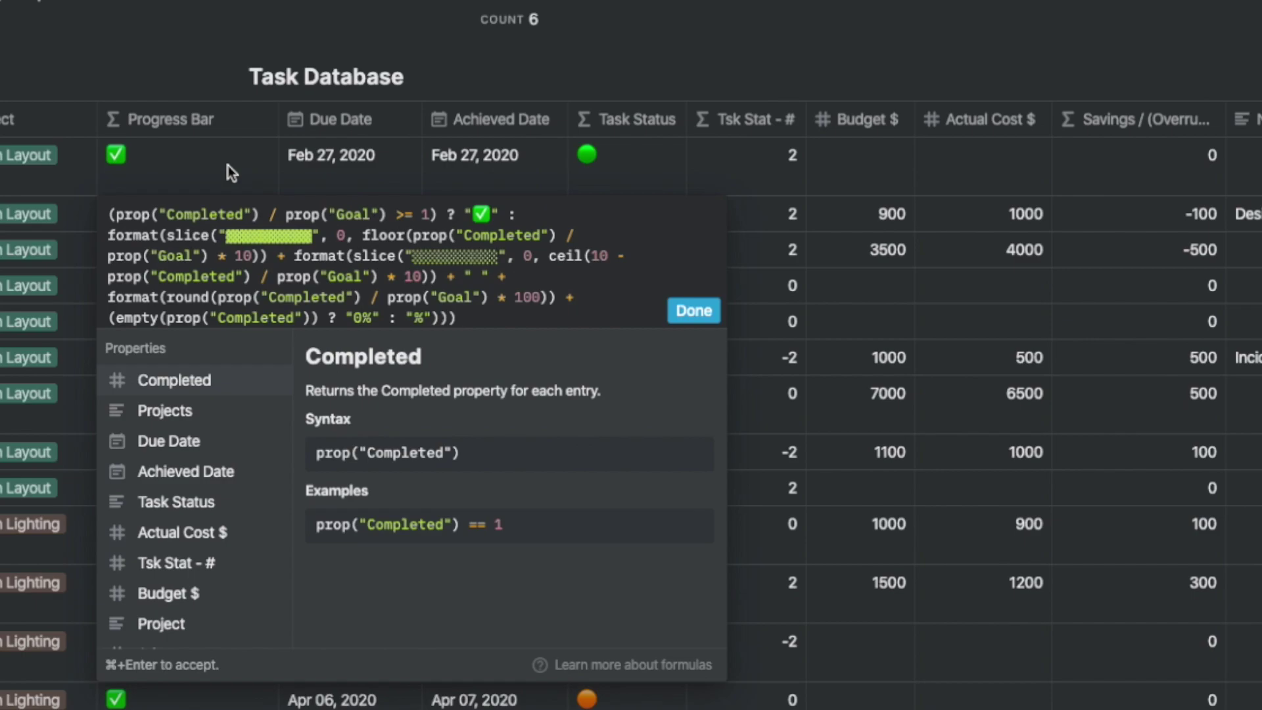
{"action": "left_click", "coordinate": [693, 309]}
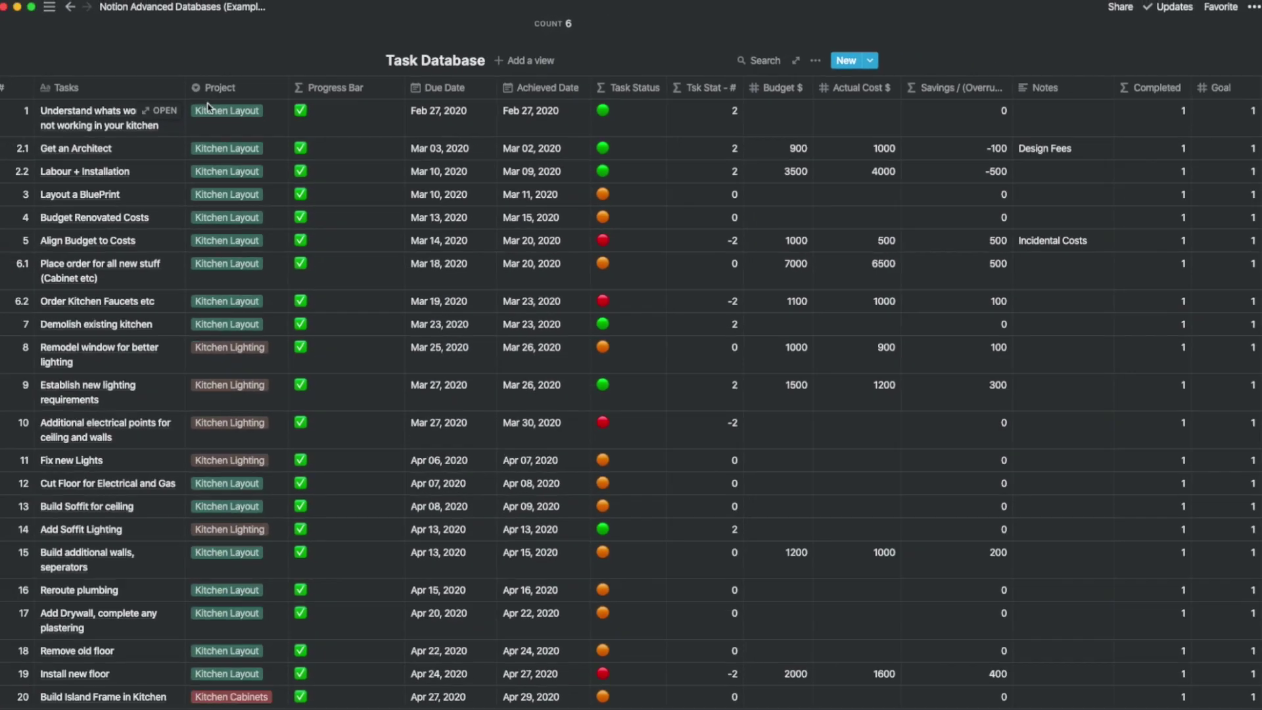
{"action": "left_click", "coordinate": [209, 108]}
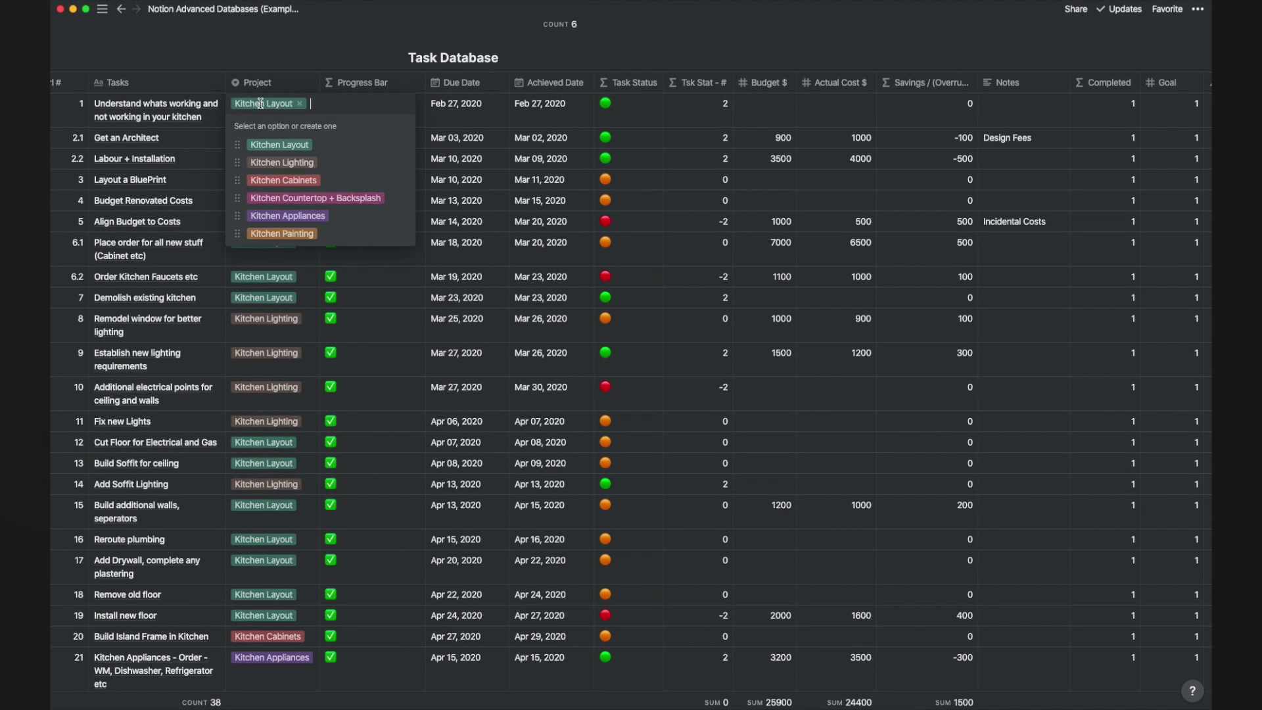
{"action": "left_click", "coordinate": [452, 119]}
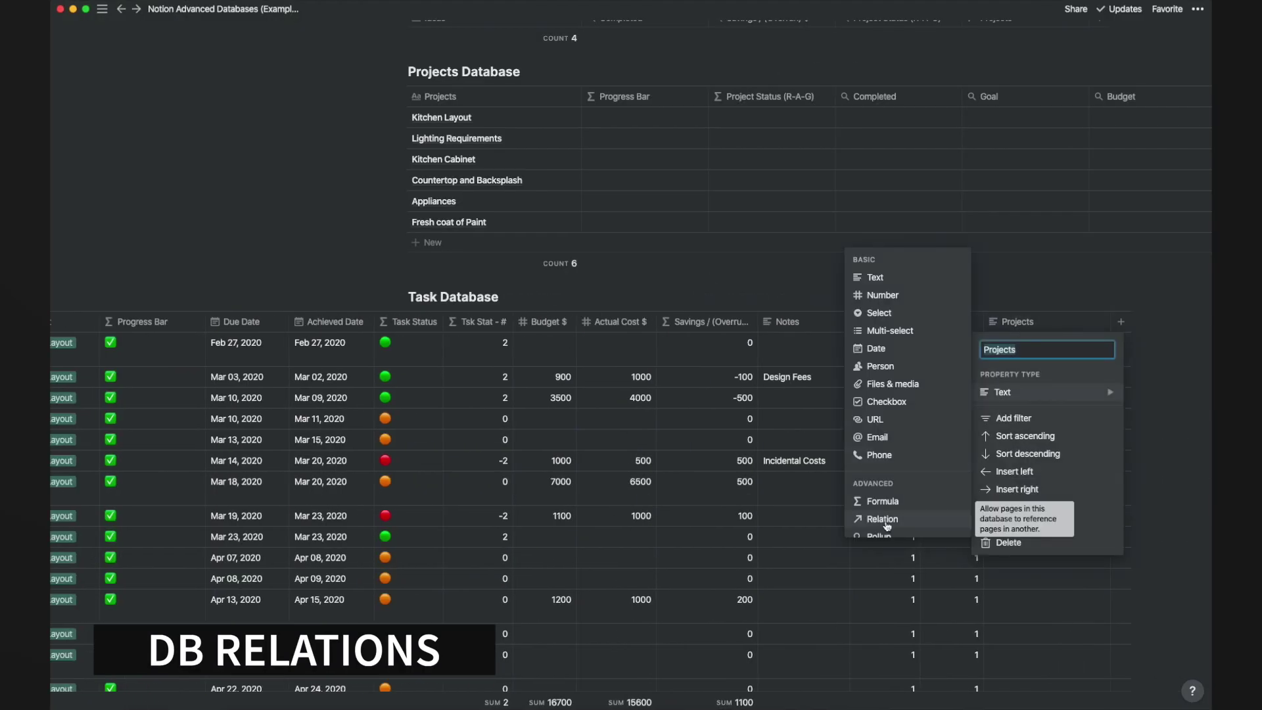
- Create a relation from Tasks to the Projects Database and assign a task its project page
{"action": "left_click", "coordinate": [881, 524]}
{"action": "type", "text": "Projects"}
{"action": "left_click", "coordinate": [553, 415]}
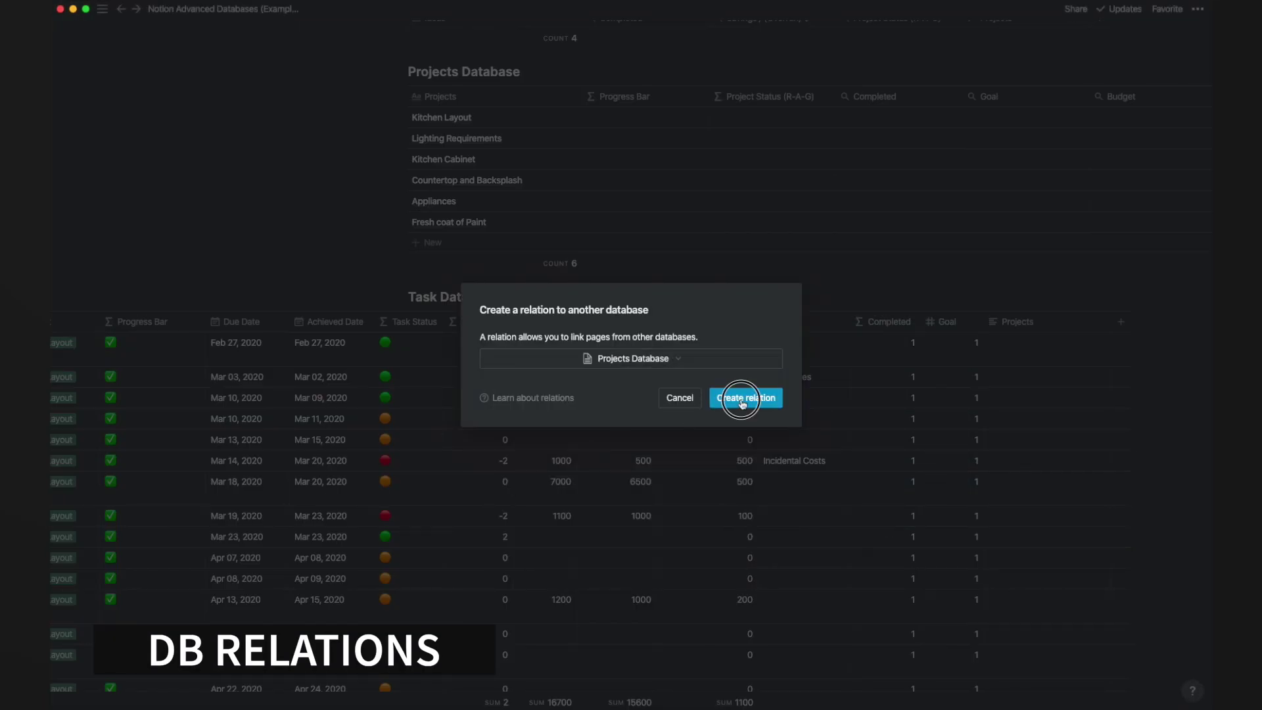
{"action": "left_click", "coordinate": [740, 397]}
{"action": "left_click", "coordinate": [987, 349]}
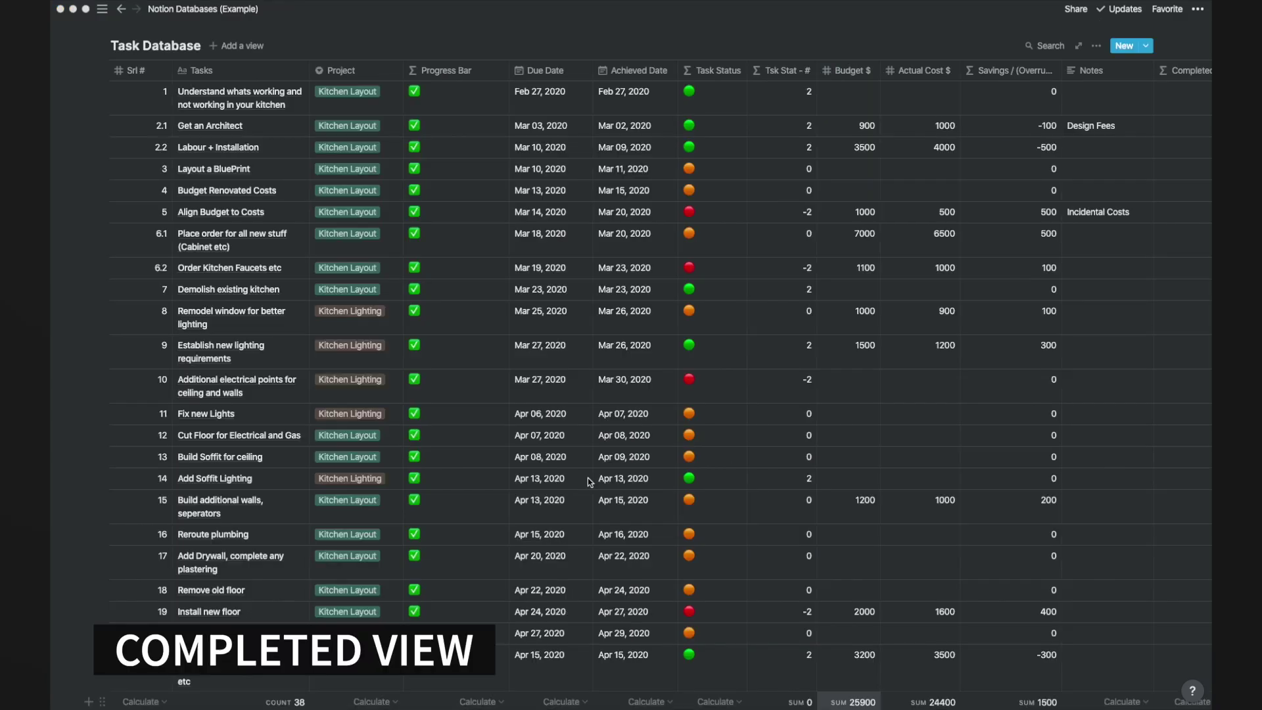
{"action": "scroll", "coordinate": [588, 479], "scroll_direction": "down", "scroll_amount": 10}
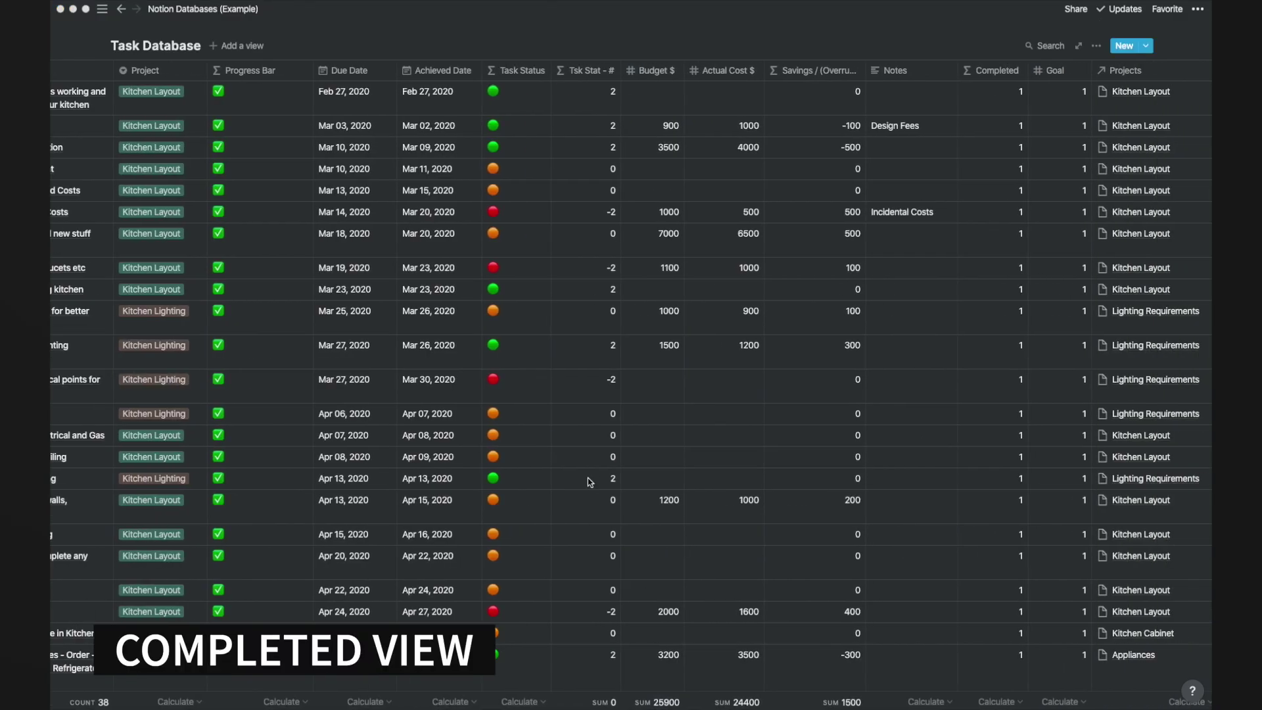
{"action": "scroll", "coordinate": [588, 478], "scroll_direction": "up", "scroll_amount": 5}
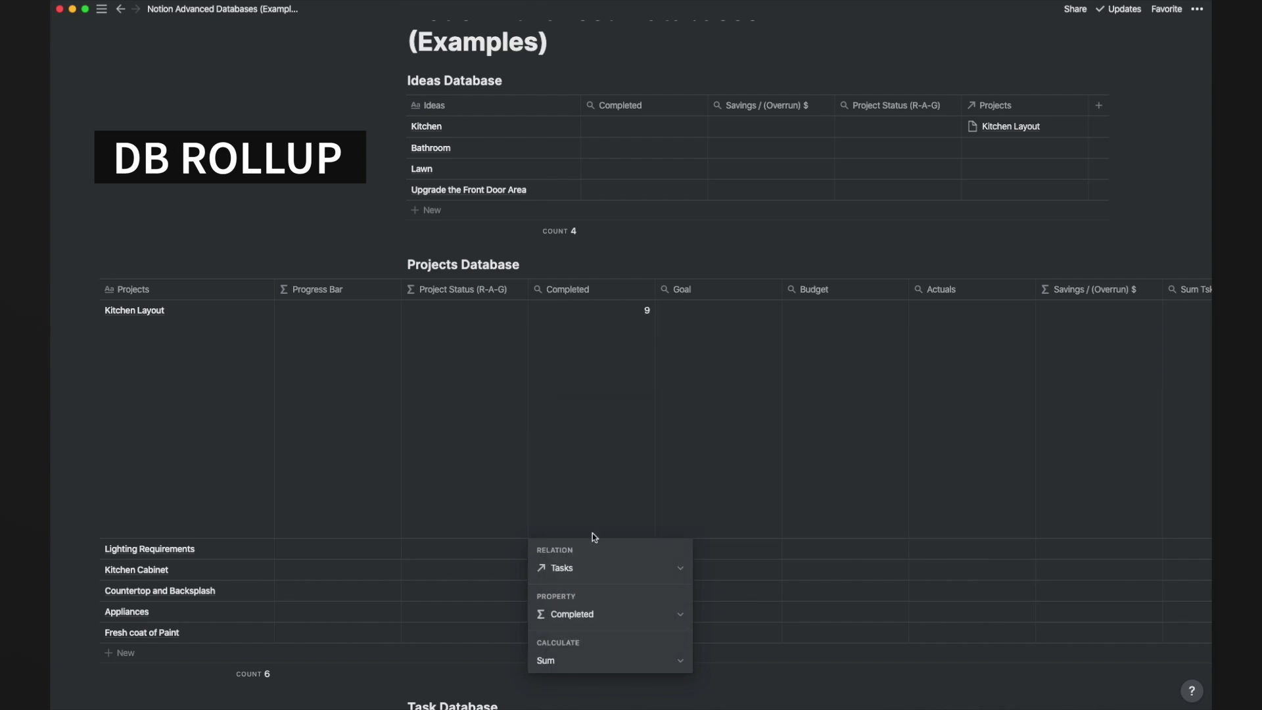
- Set the Projects Completed and Goal rollups to sum values from Tasks
{"action": "left_click", "coordinate": [703, 532]}
{"action": "left_click", "coordinate": [706, 569]}
{"action": "left_click", "coordinate": [706, 341]}
{"action": "left_click", "coordinate": [697, 453]}
{"action": "left_click", "coordinate": [723, 661]}
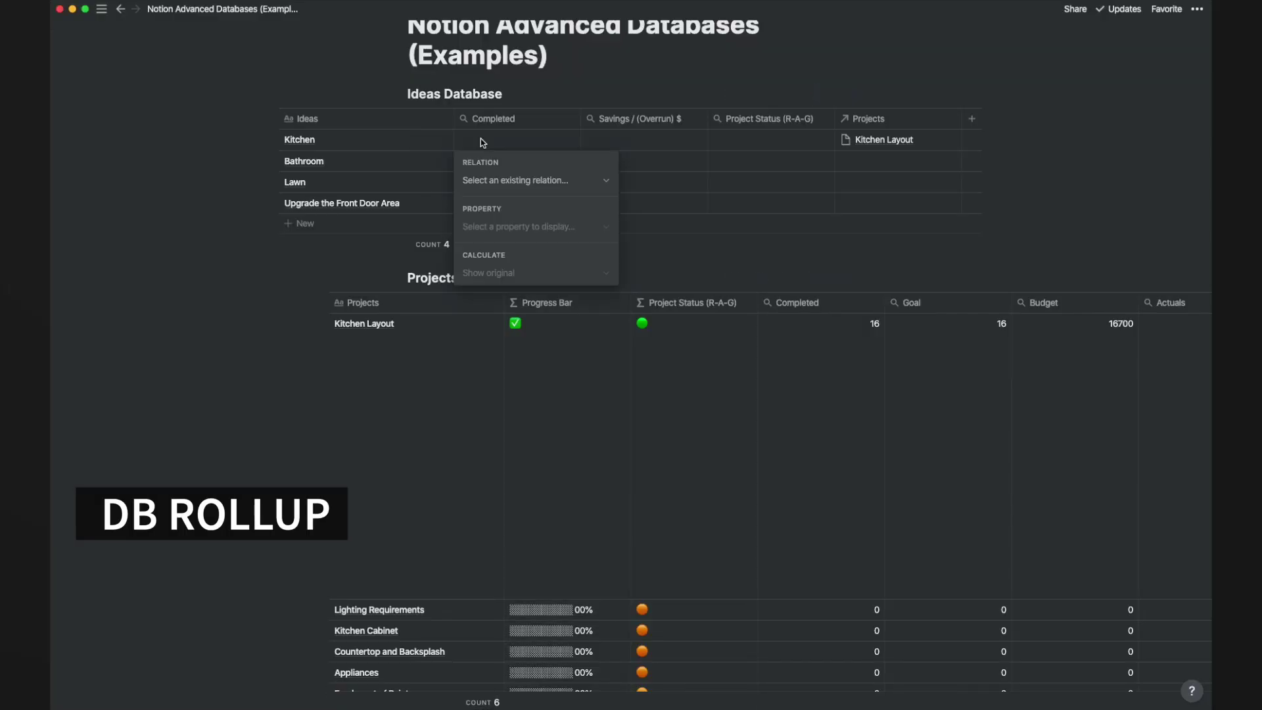
- In Ideas, roll up Savings / (Overrun) $ as a sum and Project Status (R-A-G) from Projects
{"action": "left_click", "coordinate": [618, 140]}
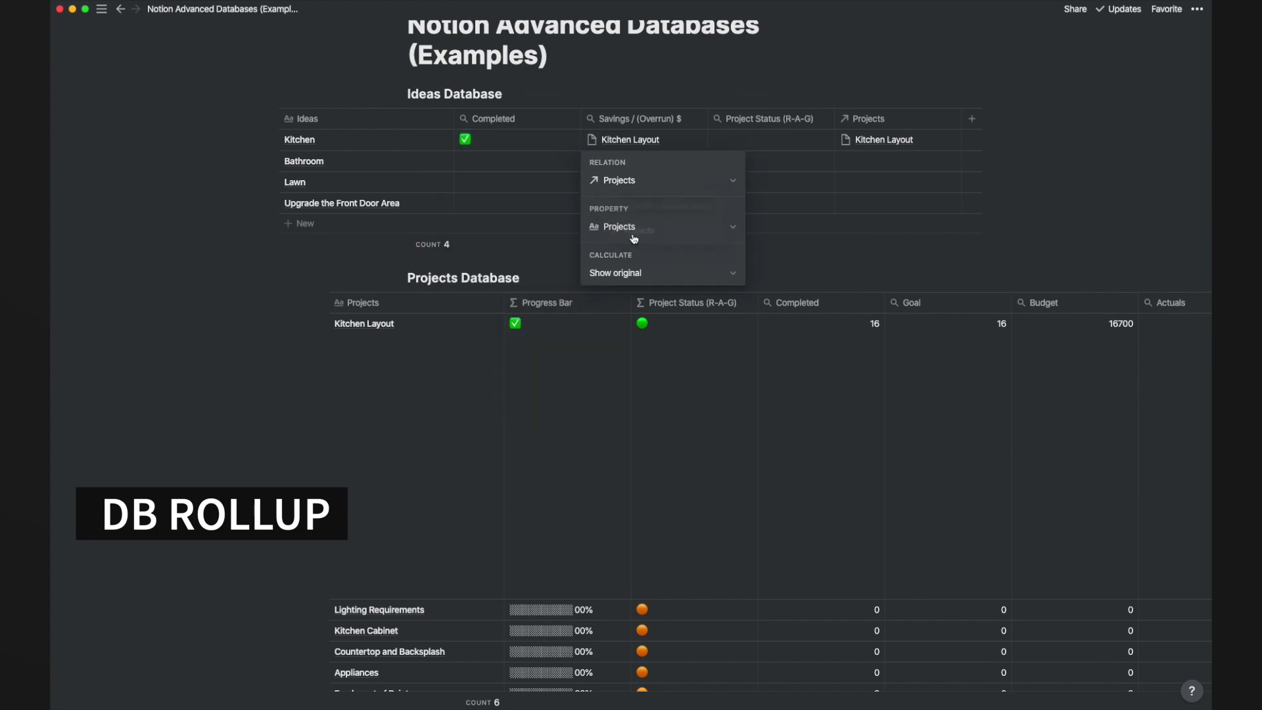
{"action": "left_click", "coordinate": [664, 273]}
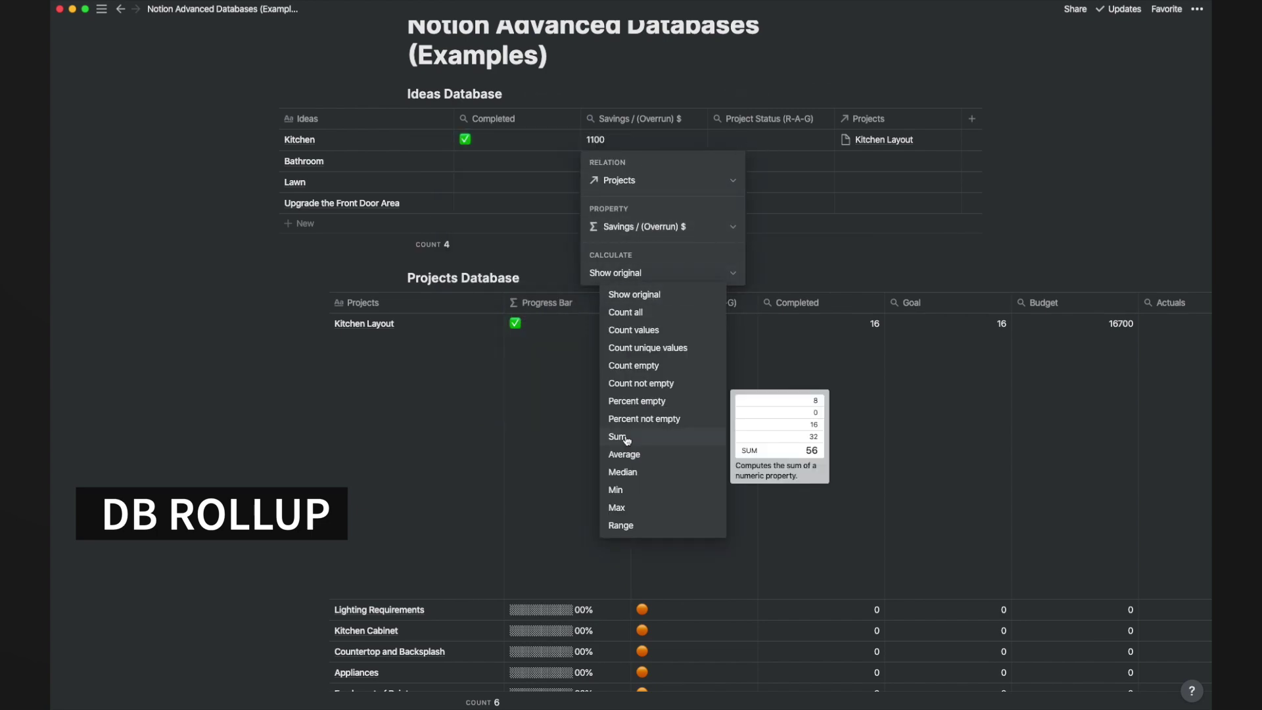
{"action": "left_click", "coordinate": [628, 439]}
{"action": "left_click", "coordinate": [773, 141]}
{"action": "left_click", "coordinate": [745, 227]}
{"action": "left_click", "coordinate": [753, 336]}
{"action": "key", "text": "Escape"}
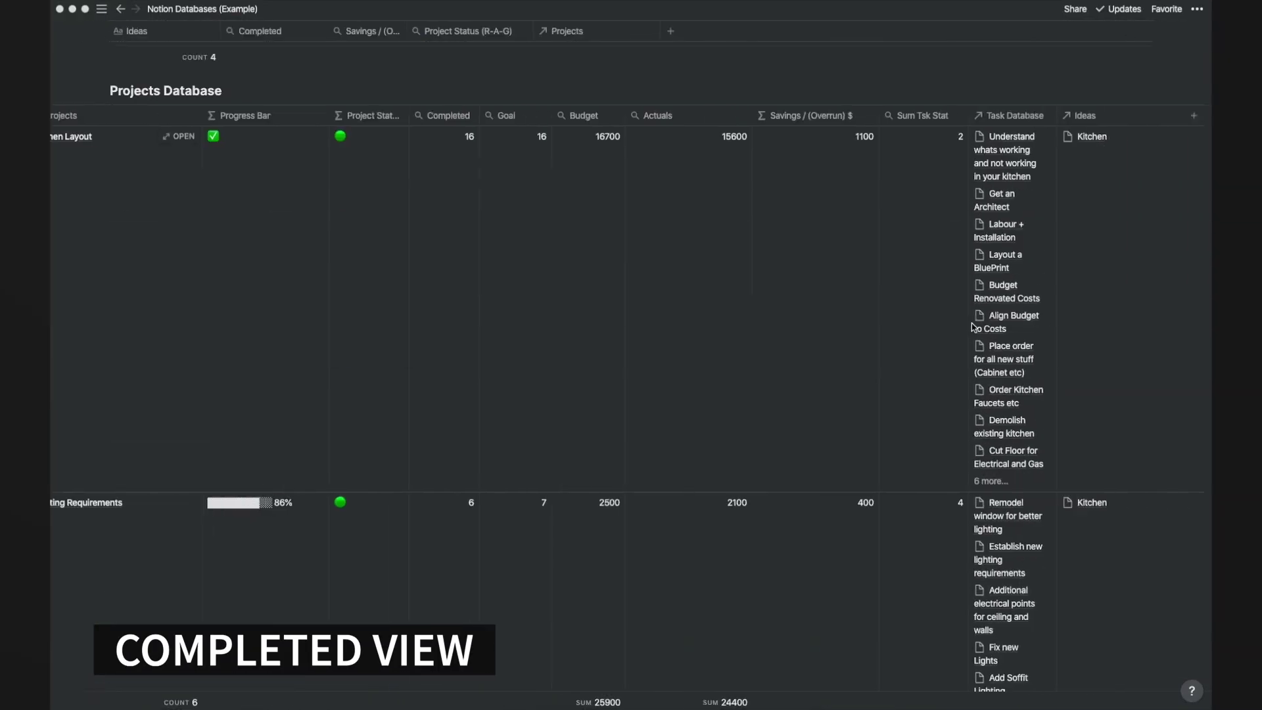
{"action": "scroll", "coordinate": [973, 327], "scroll_direction": "down", "scroll_amount": 4}
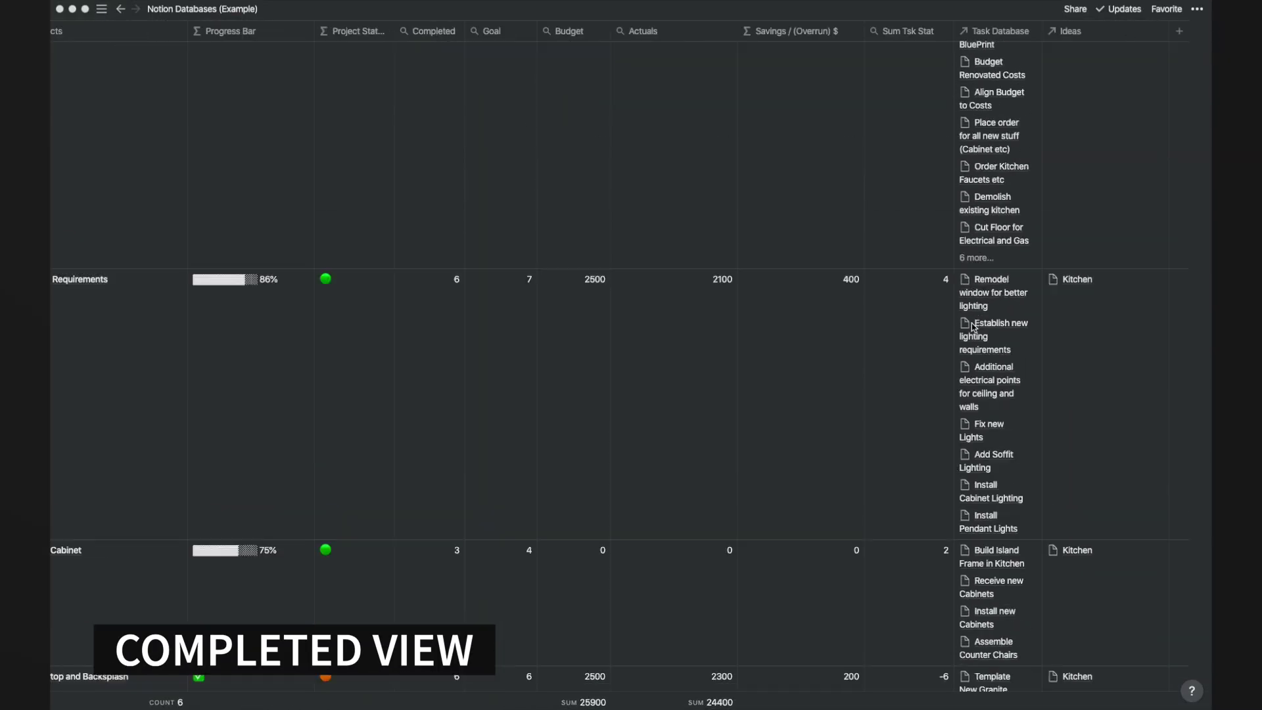